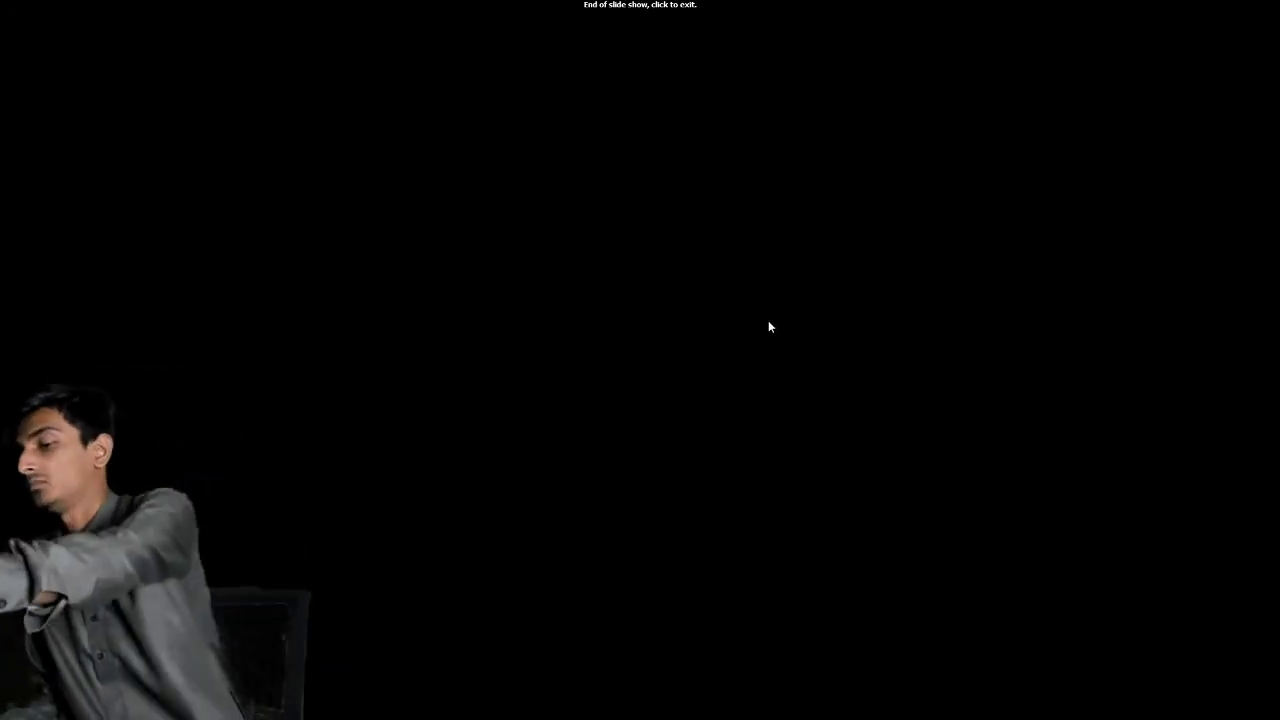
End the slide show and switch to OBS Studio
{"action": "left_click", "coordinate": [729, 282]}
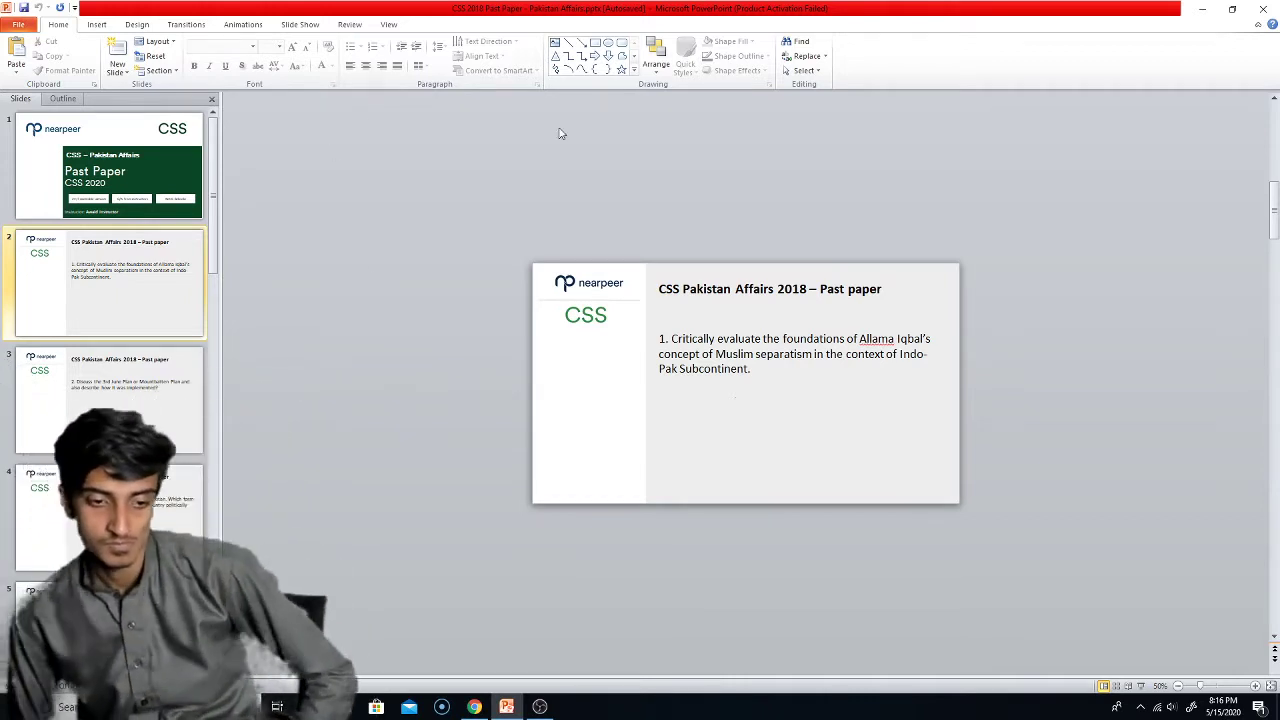
{"action": "left_click", "coordinate": [539, 706]}
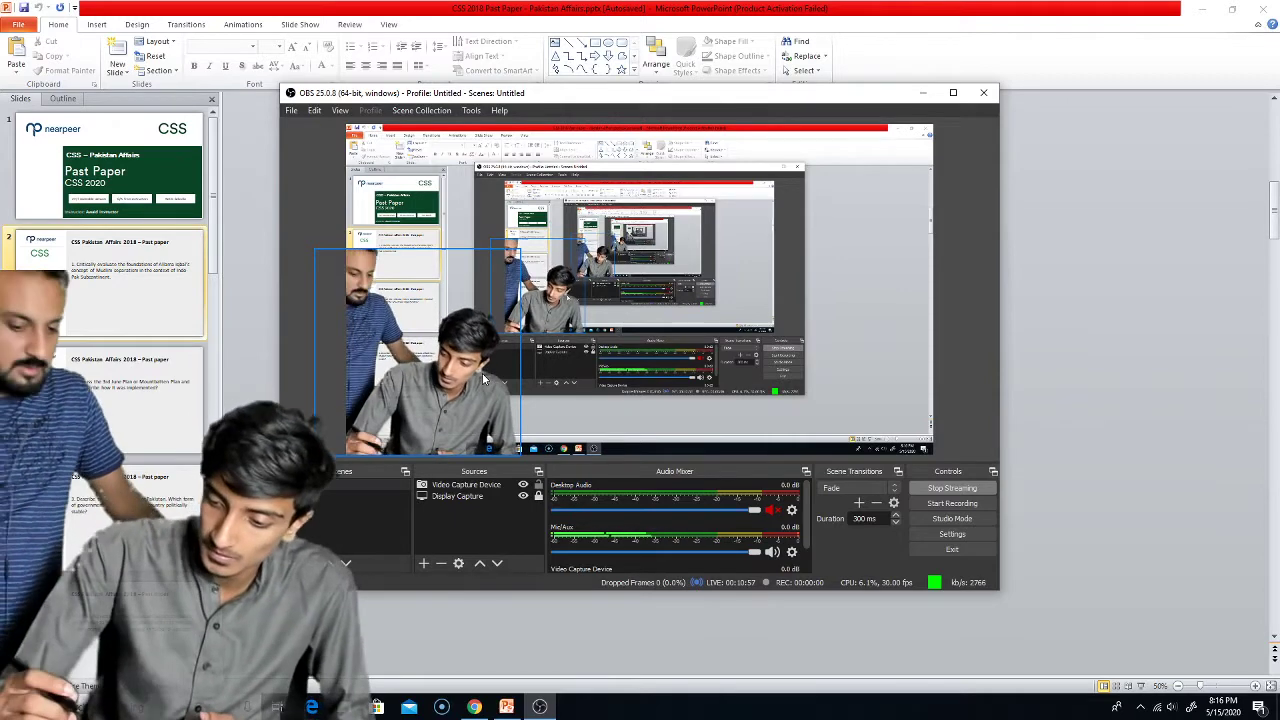
Toggle the Desktop Audio mute twice, and briefly mute and unmute the Mic/Aux channel in the audio mixer
{"action": "left_click", "coordinate": [770, 511]}
{"action": "left_click", "coordinate": [770, 511]}
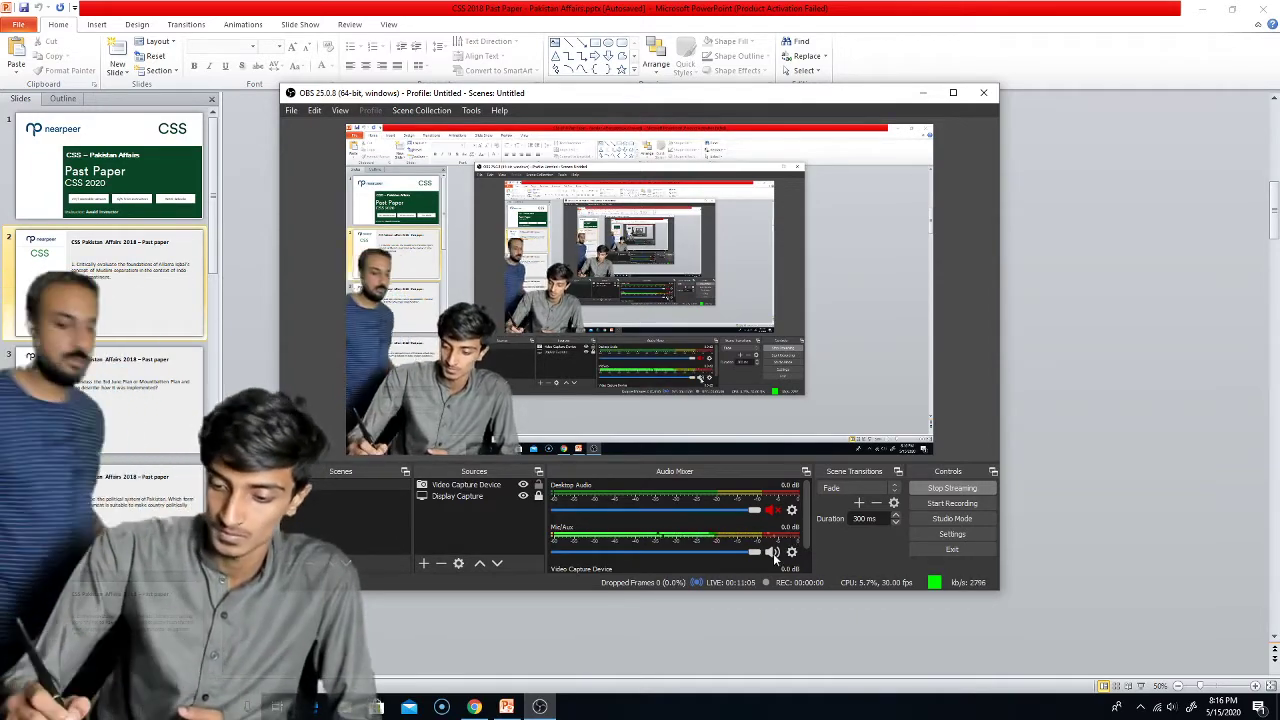
{"action": "left_click", "coordinate": [771, 551]}
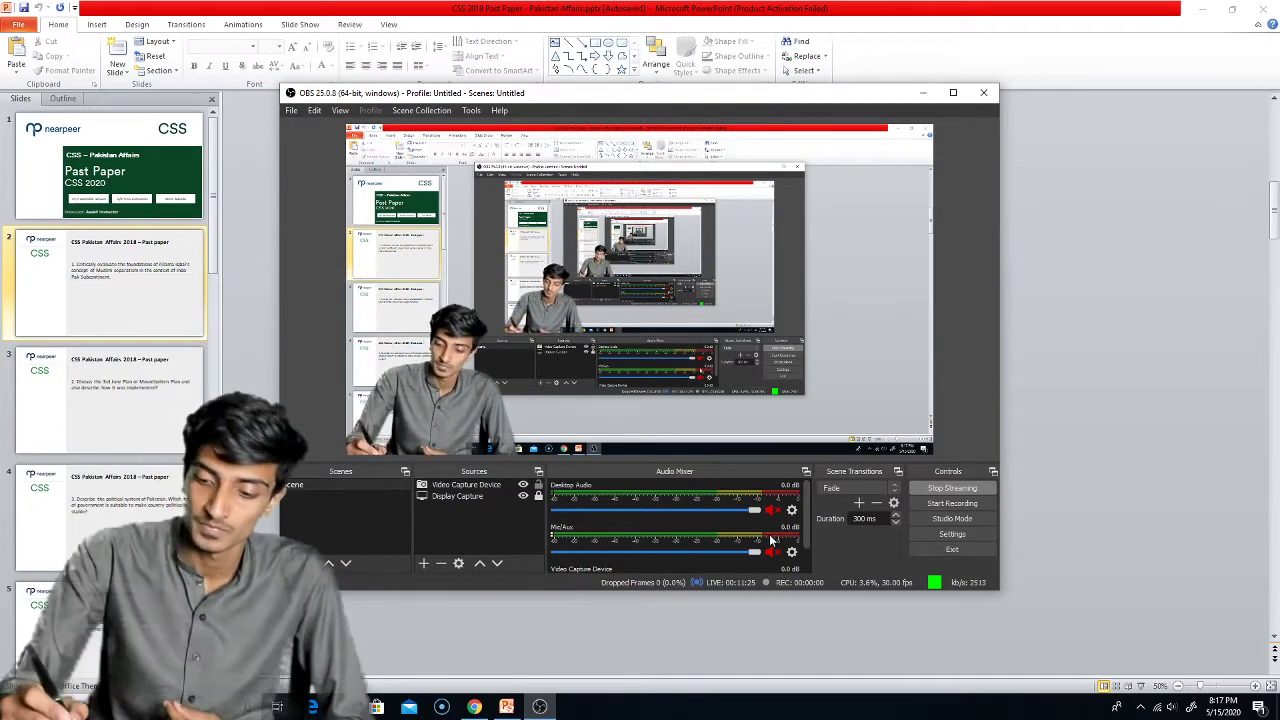
{"action": "left_click", "coordinate": [771, 552]}
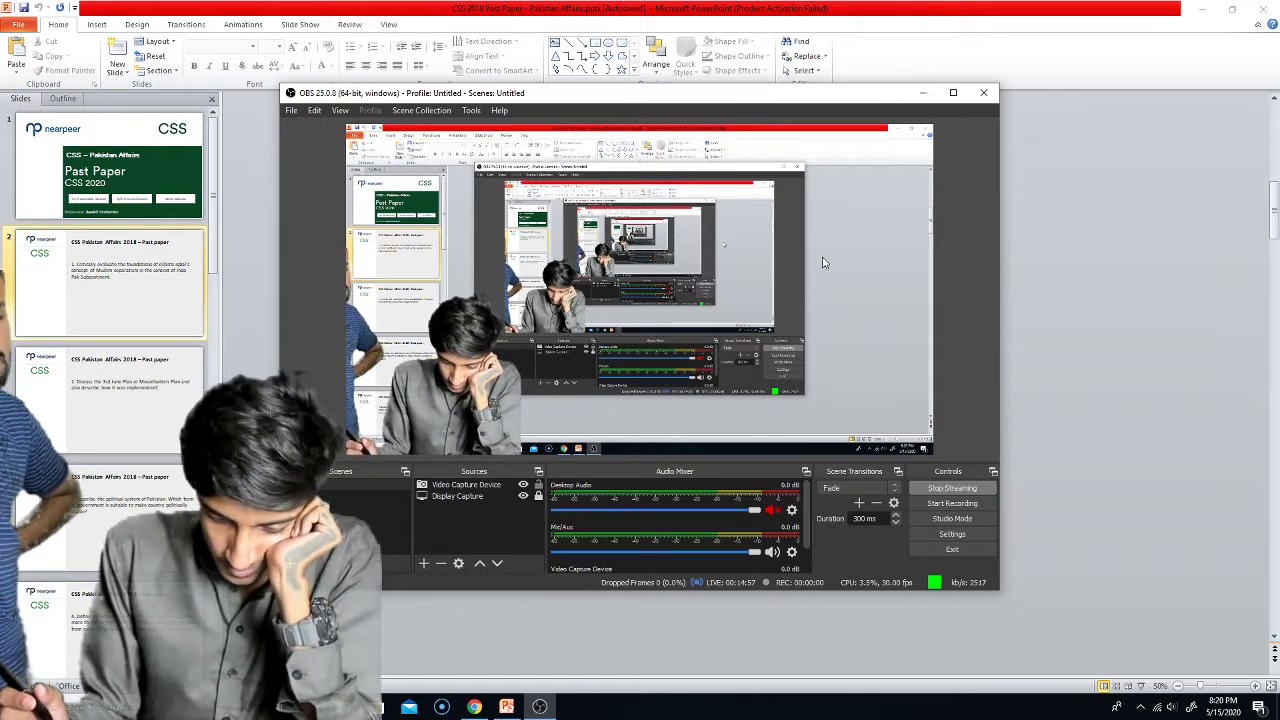
Open the Video Capture Device source's properties and keep Logitech BRIO as the device
{"action": "left_click", "coordinate": [523, 485]}
{"action": "left_click", "coordinate": [523, 485]}
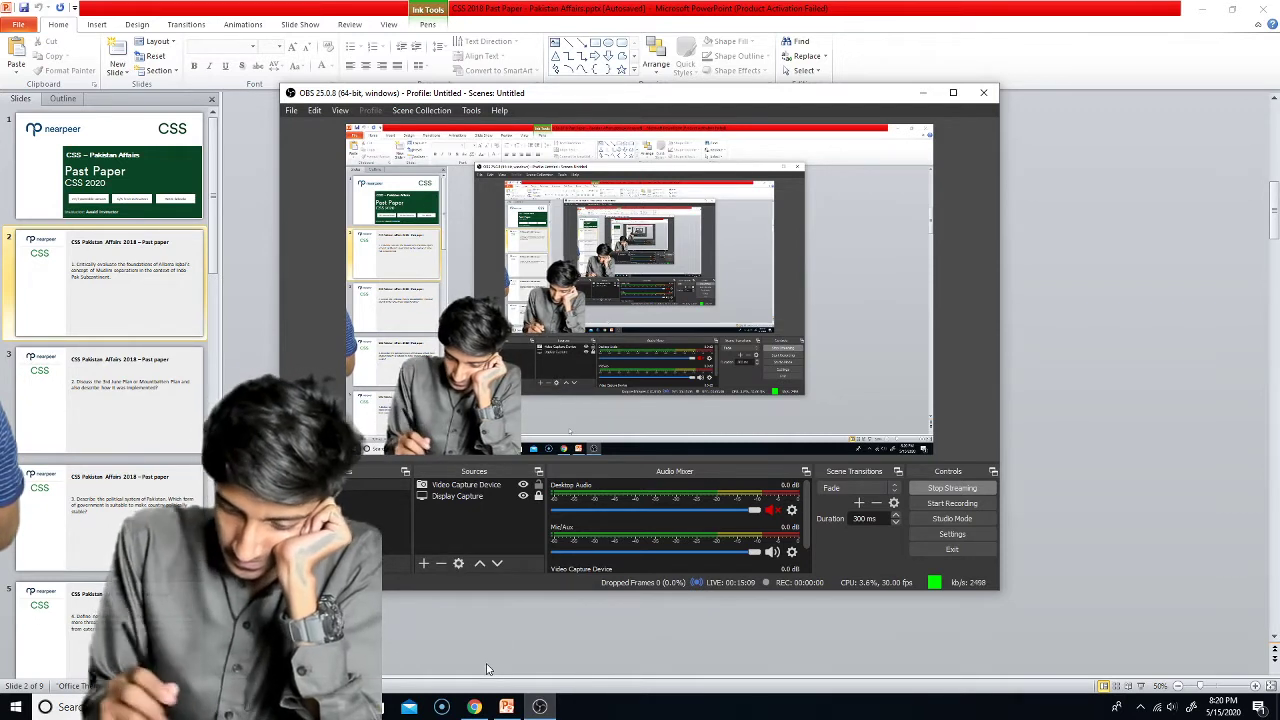
{"action": "left_click", "coordinate": [537, 487]}
{"action": "right_click", "coordinate": [537, 484]}
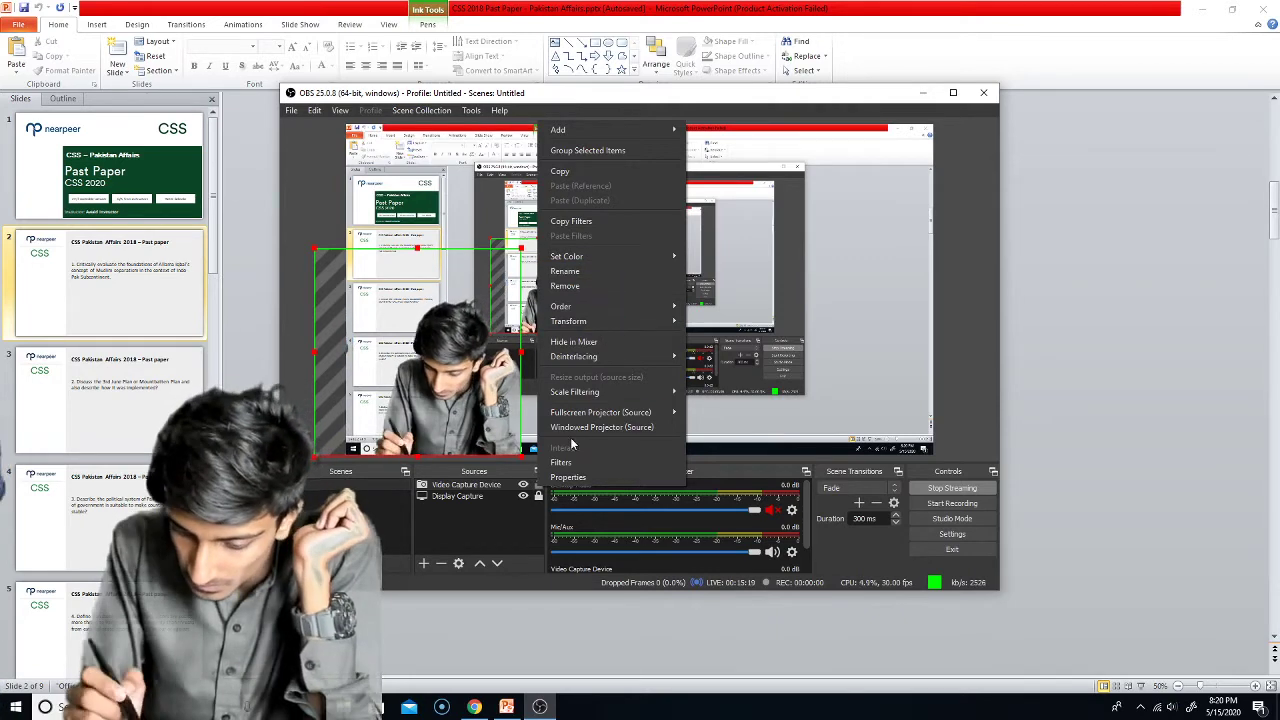
{"action": "left_click", "coordinate": [570, 478]}
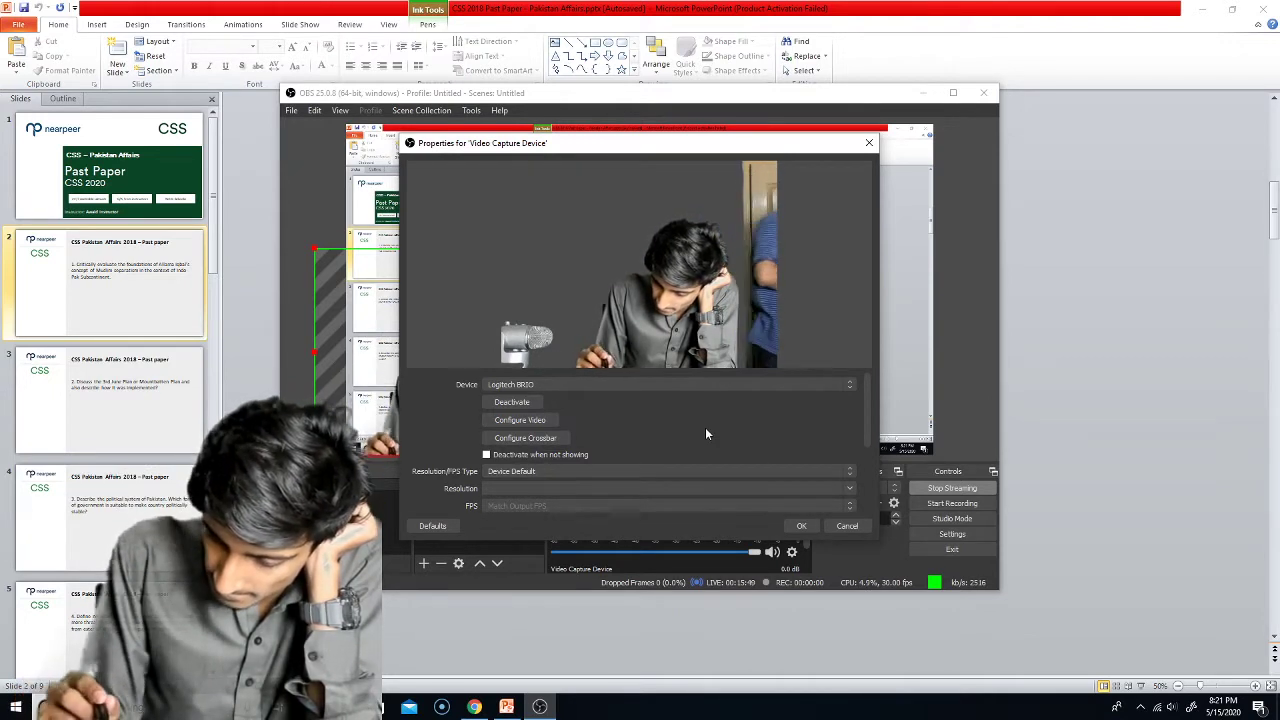
{"action": "left_click", "coordinate": [540, 380]}
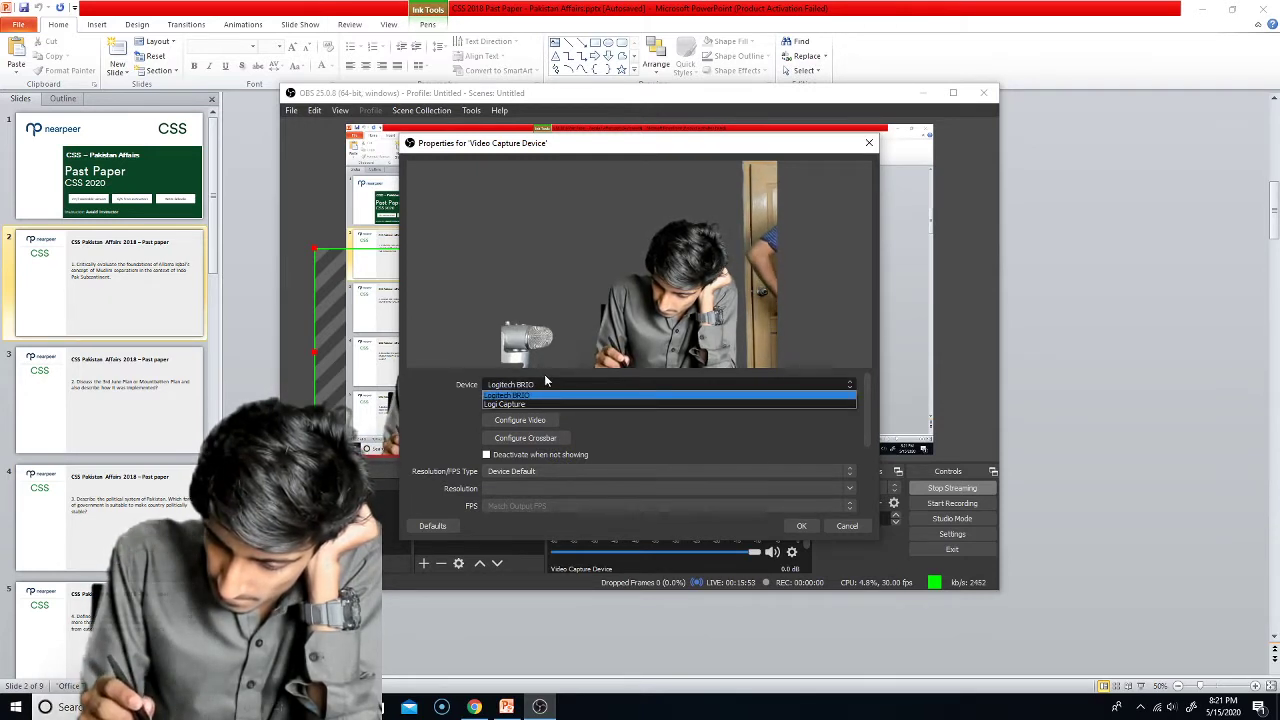
{"action": "left_click", "coordinate": [606, 396]}
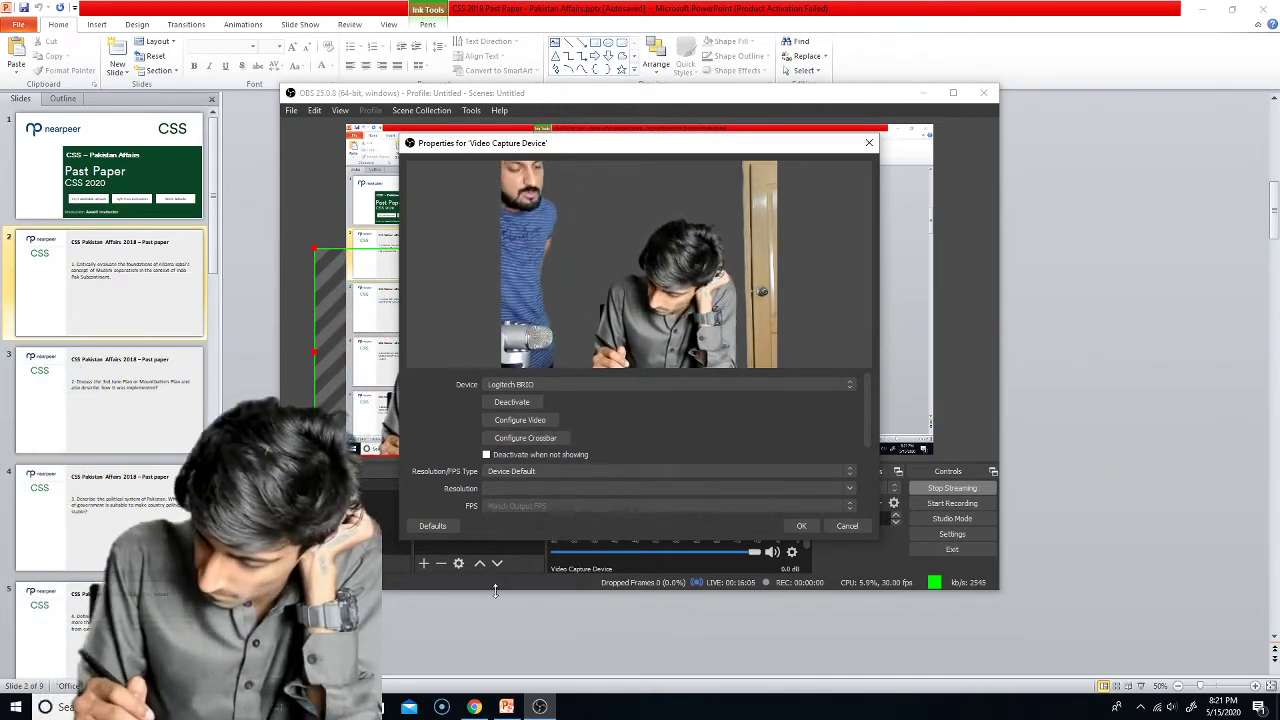
Check the camera's resolution type and video configuration settings, and leave the Video Capture Device properties without saving
{"action": "left_click", "coordinate": [853, 474]}
{"action": "left_click", "coordinate": [597, 481]}
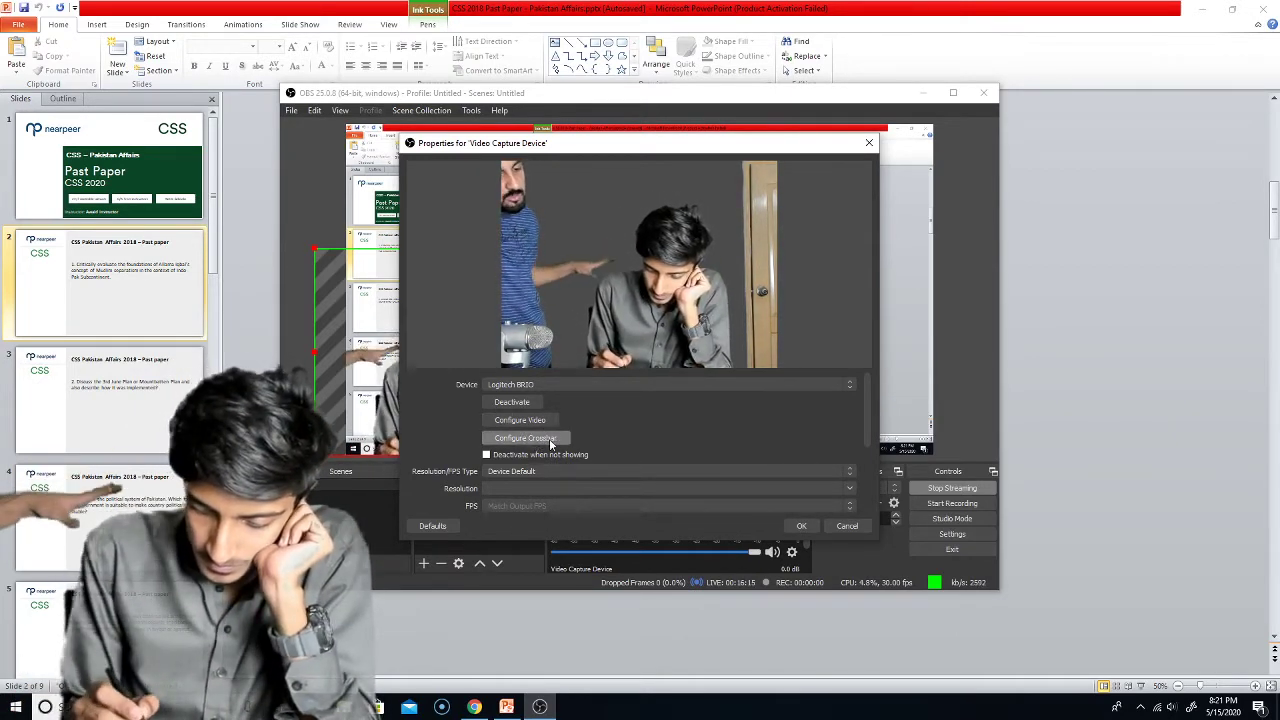
{"action": "left_click", "coordinate": [522, 421]}
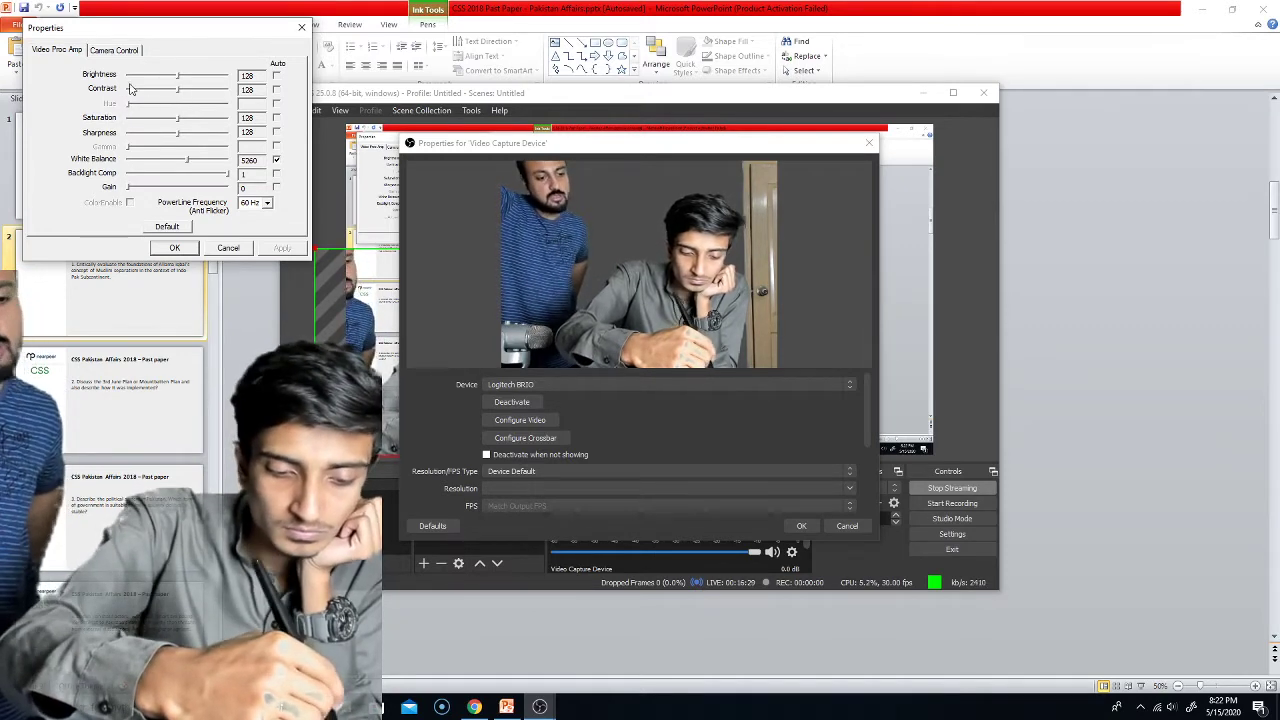
{"action": "left_click", "coordinate": [174, 248]}
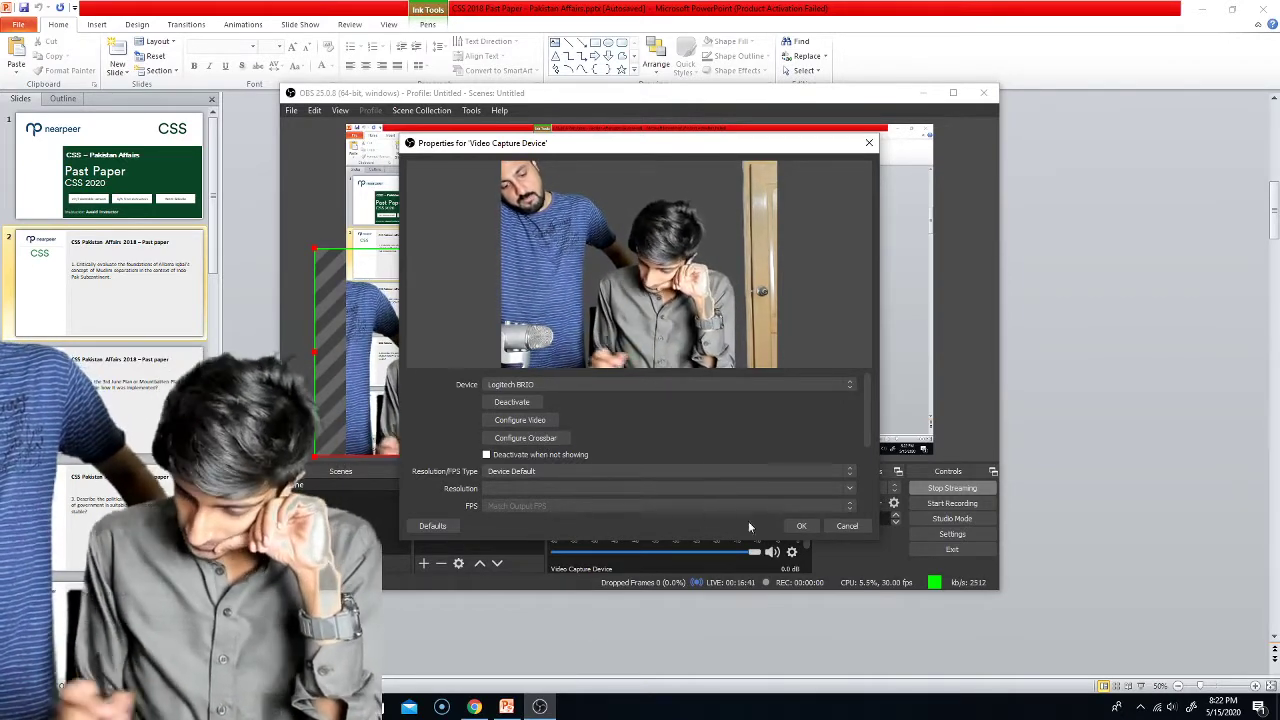
{"action": "left_click", "coordinate": [847, 525]}
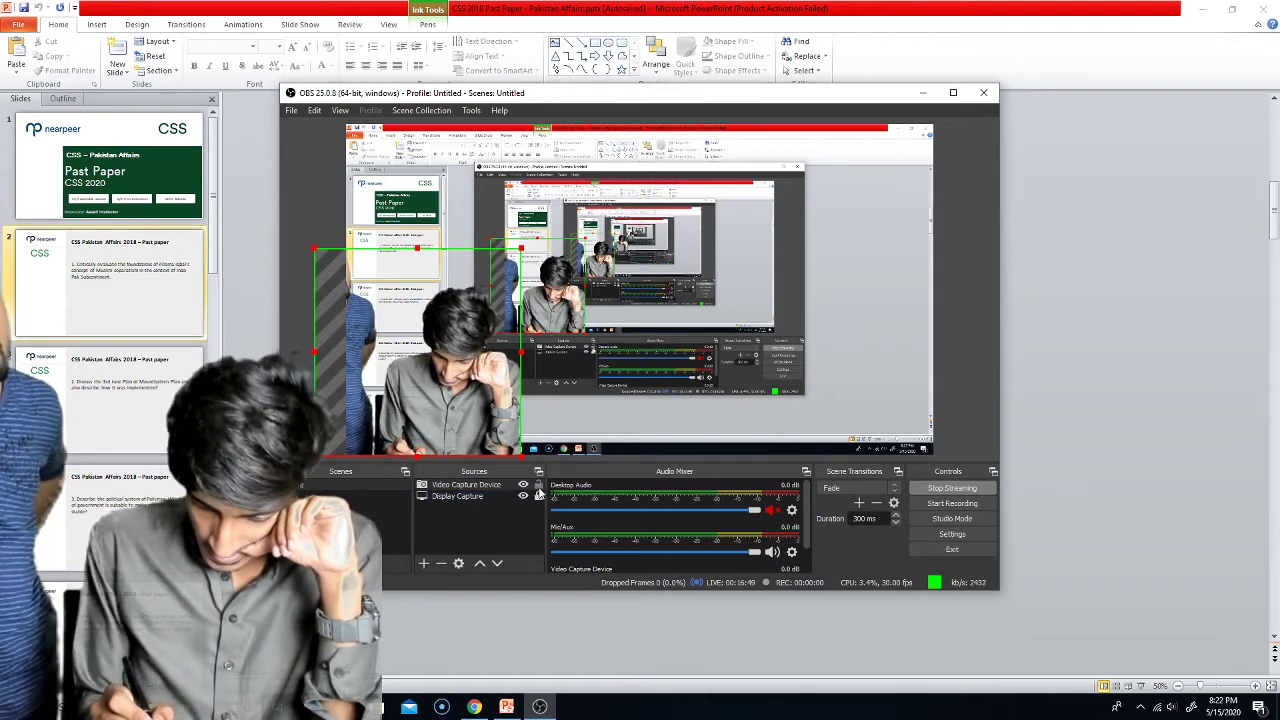
Open the Video Capture Device's filters and set the Chroma Key similarity to 414
{"action": "right_click", "coordinate": [534, 487]}
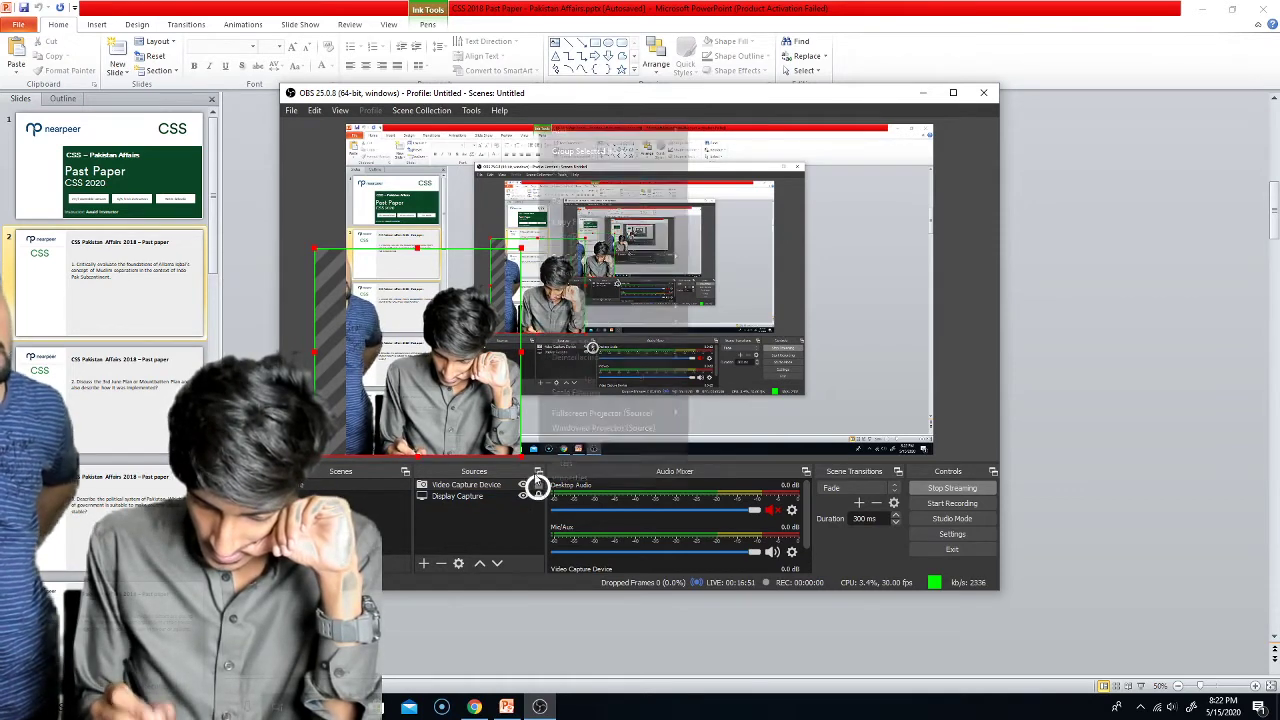
{"action": "left_click", "coordinate": [560, 538]}
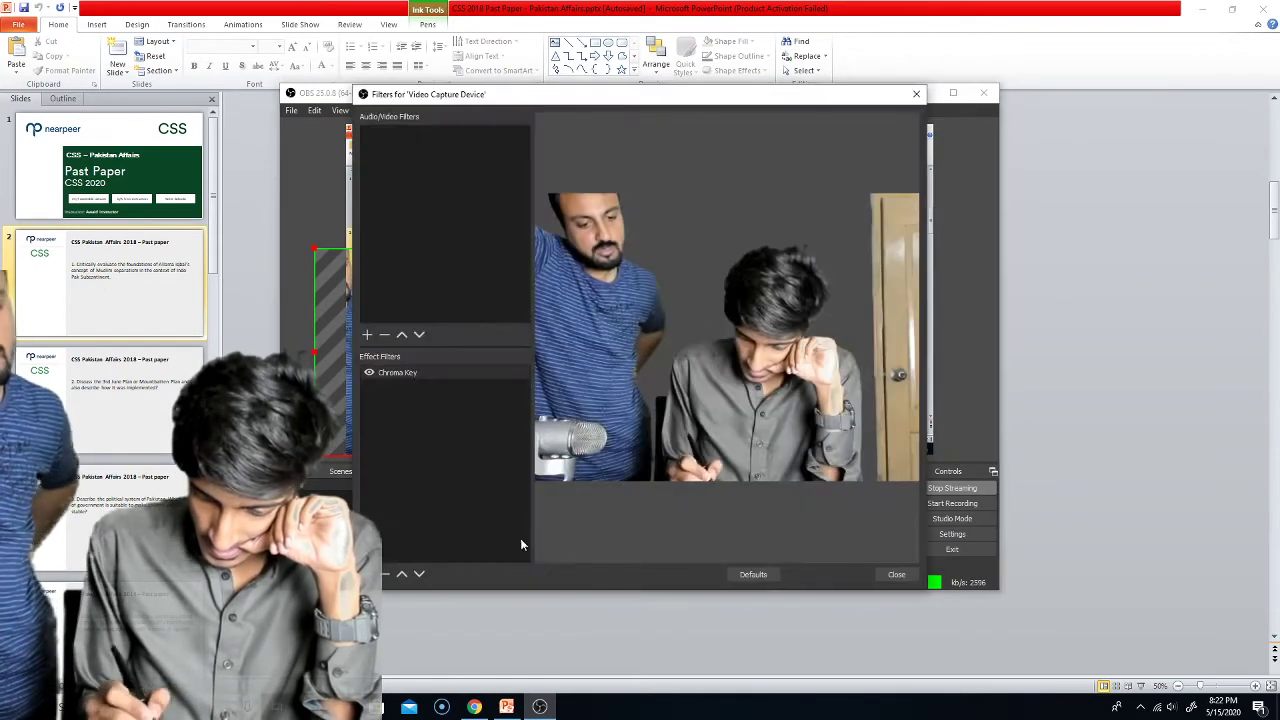
{"action": "left_click", "coordinate": [425, 370]}
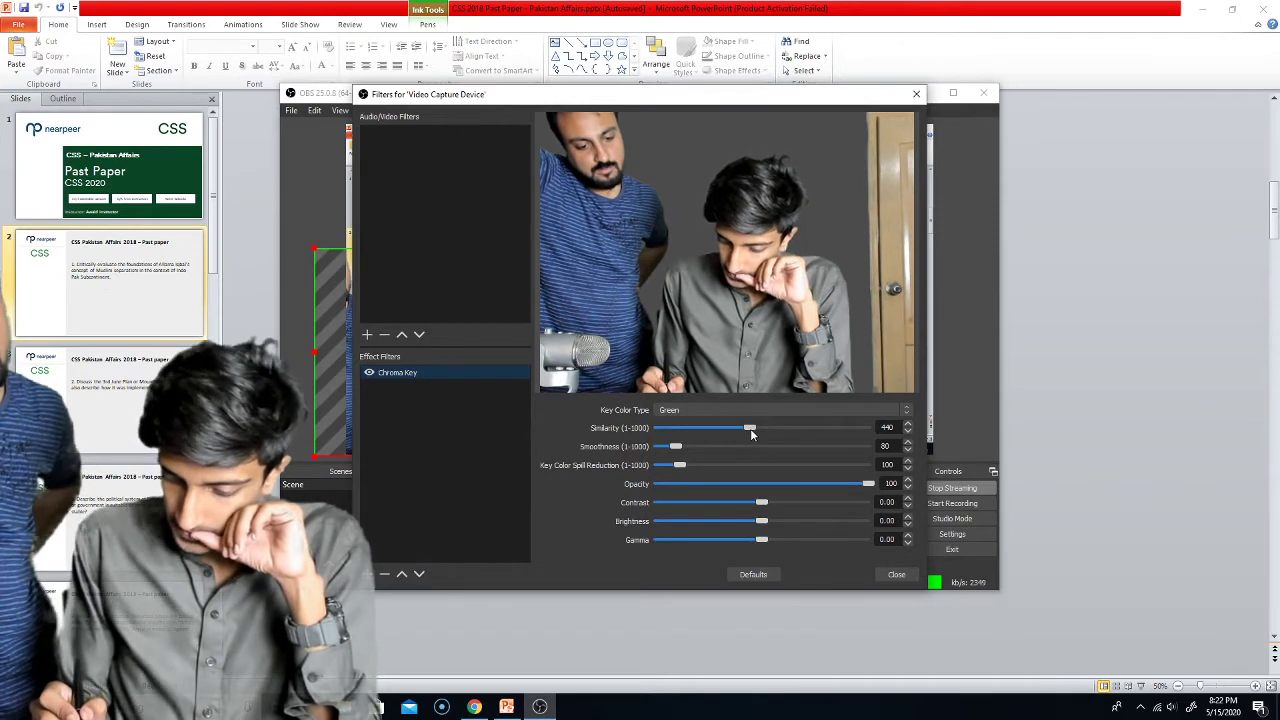
{"action": "left_click", "coordinate": [748, 430]}
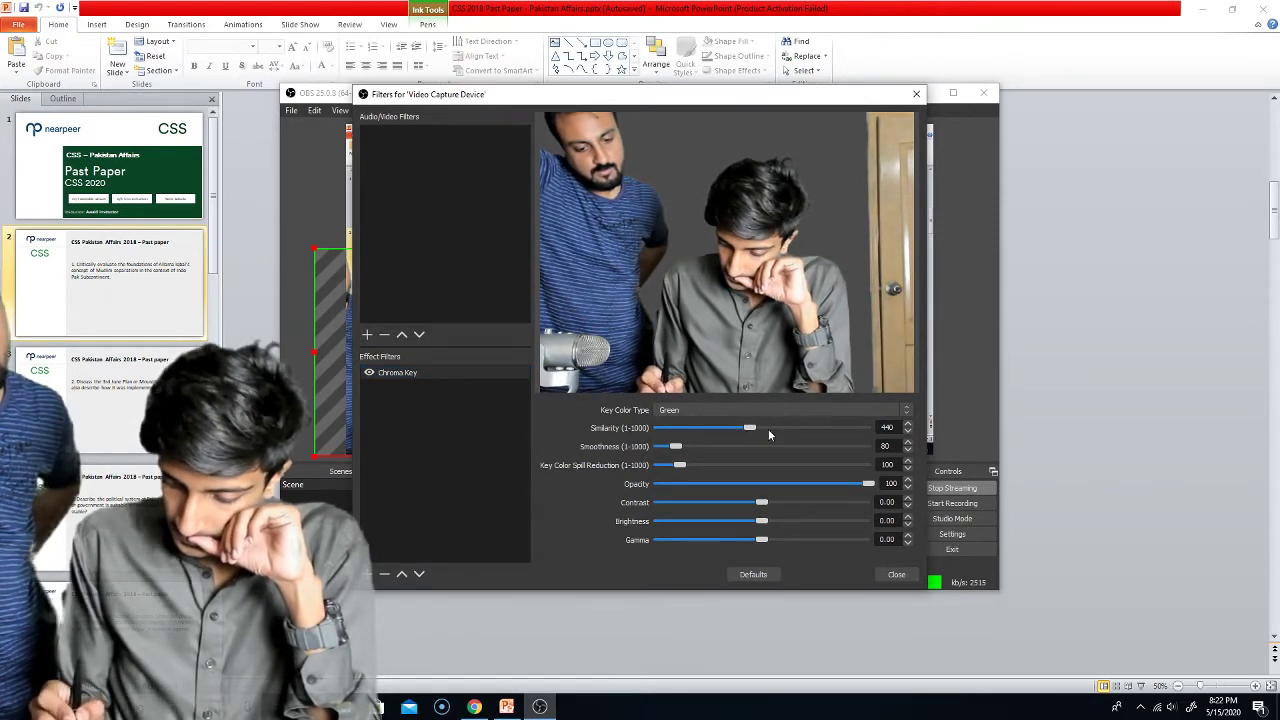
{"action": "left_click_drag", "start_coordinate": [748, 429], "coordinate": [768, 429]}
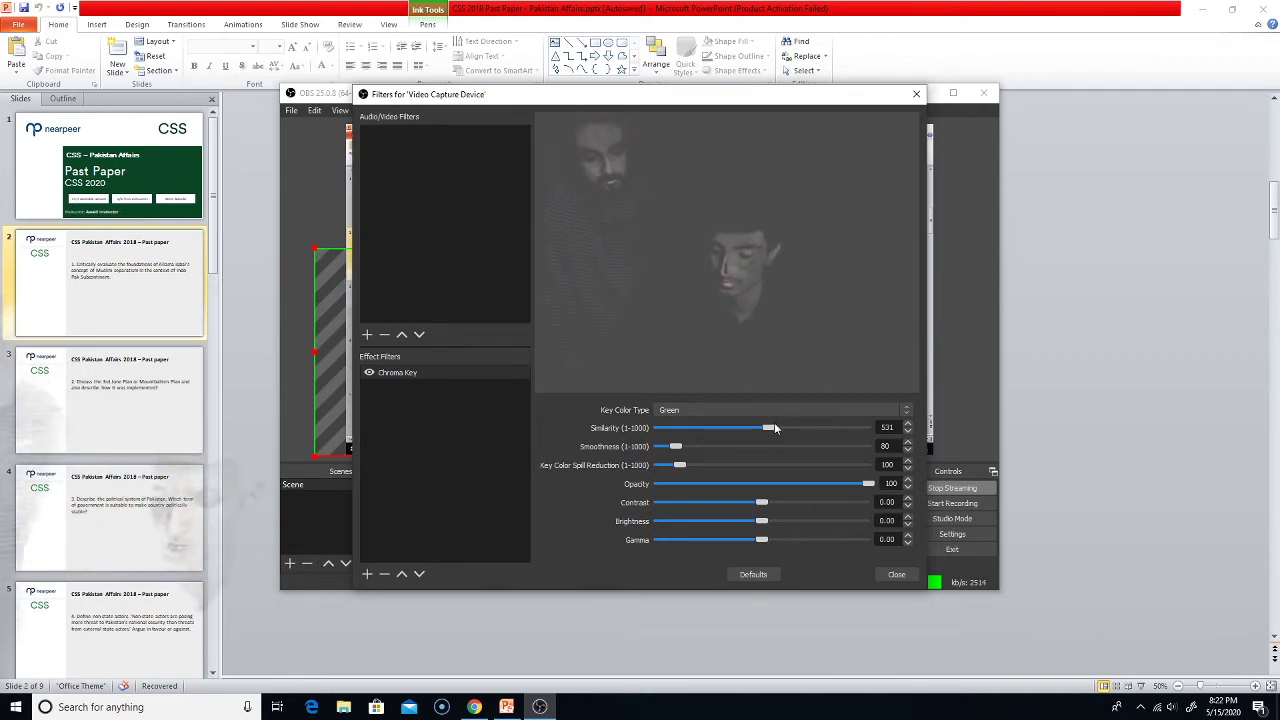
{"action": "left_click_drag", "start_coordinate": [772, 428], "coordinate": [745, 433]}
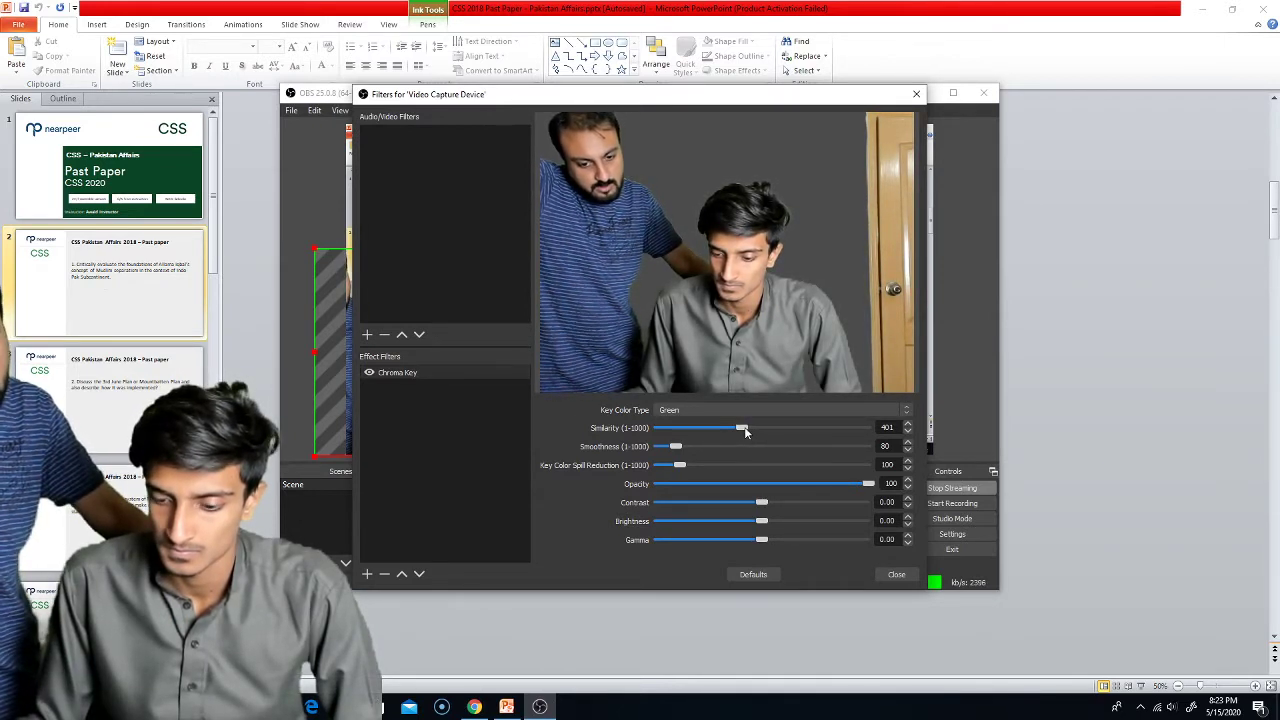
{"action": "left_click_drag", "start_coordinate": [747, 426], "coordinate": [742, 428]}
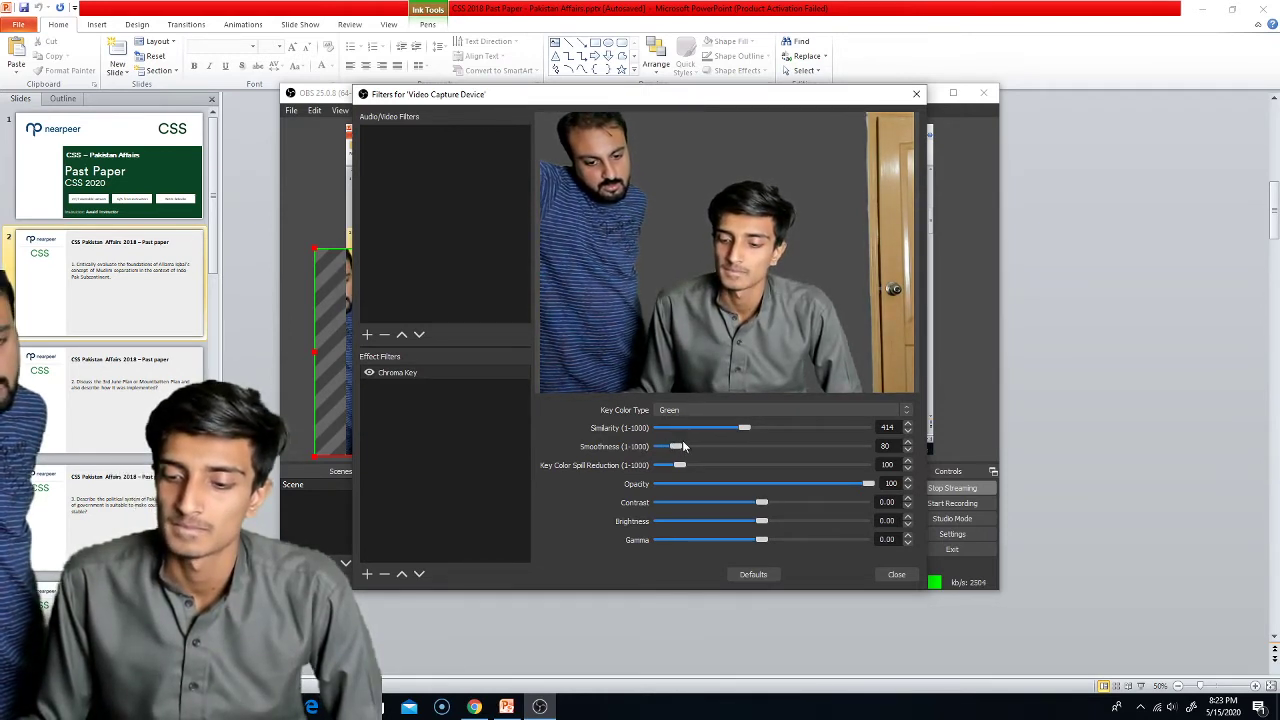
Set the Chroma Key smoothness to 66 and key color spill reduction to 50, keep opacity at 100, and close the filters
{"action": "left_click_drag", "start_coordinate": [680, 449], "coordinate": [683, 445]}
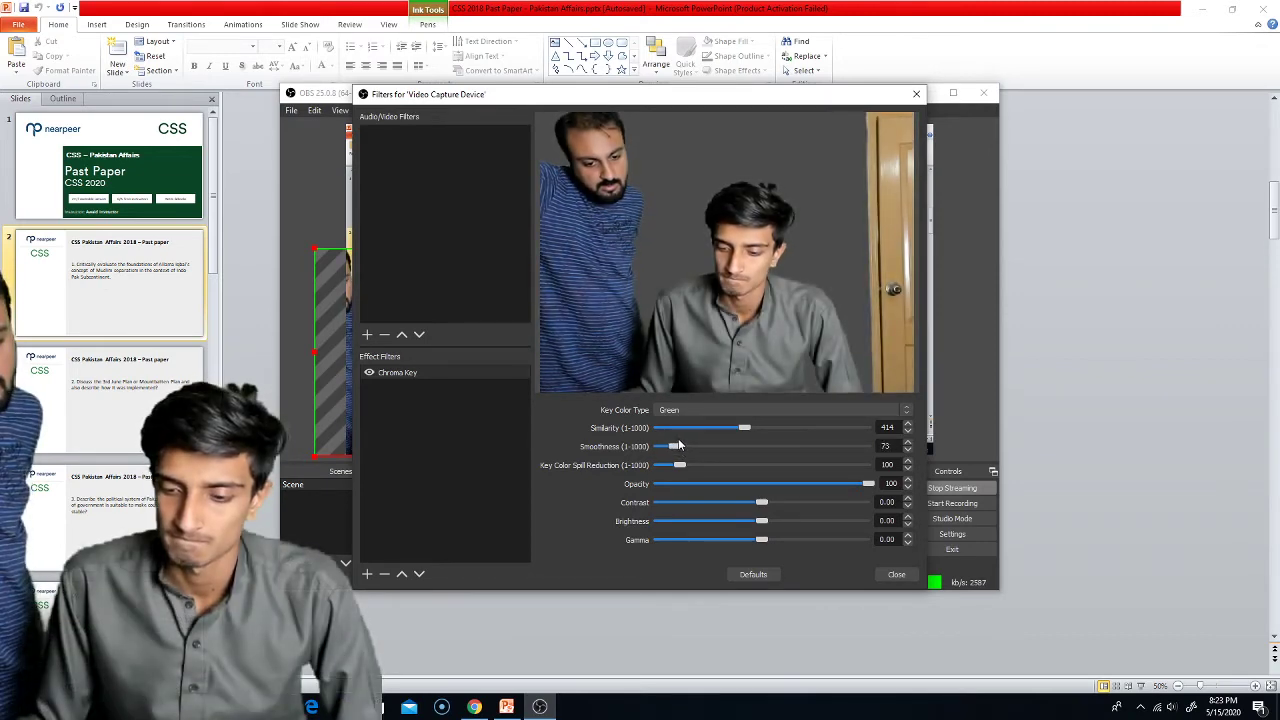
{"action": "left_click_drag", "start_coordinate": [678, 446], "coordinate": [674, 446]}
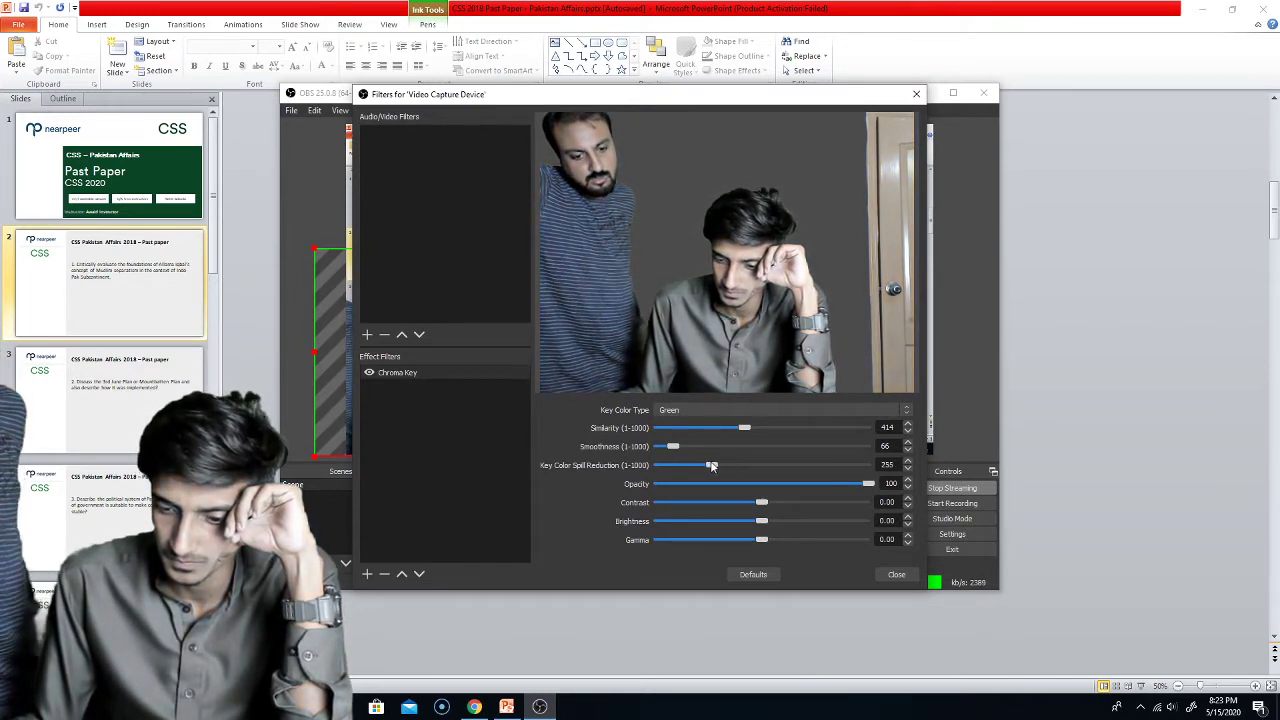
{"action": "mouse_move", "coordinate": [679, 465]}
{"action": "left_mouse_down"}
{"action": "mouse_move", "coordinate": [742, 467]}
{"action": "mouse_move", "coordinate": [666, 468]}
{"action": "left_mouse_up"}
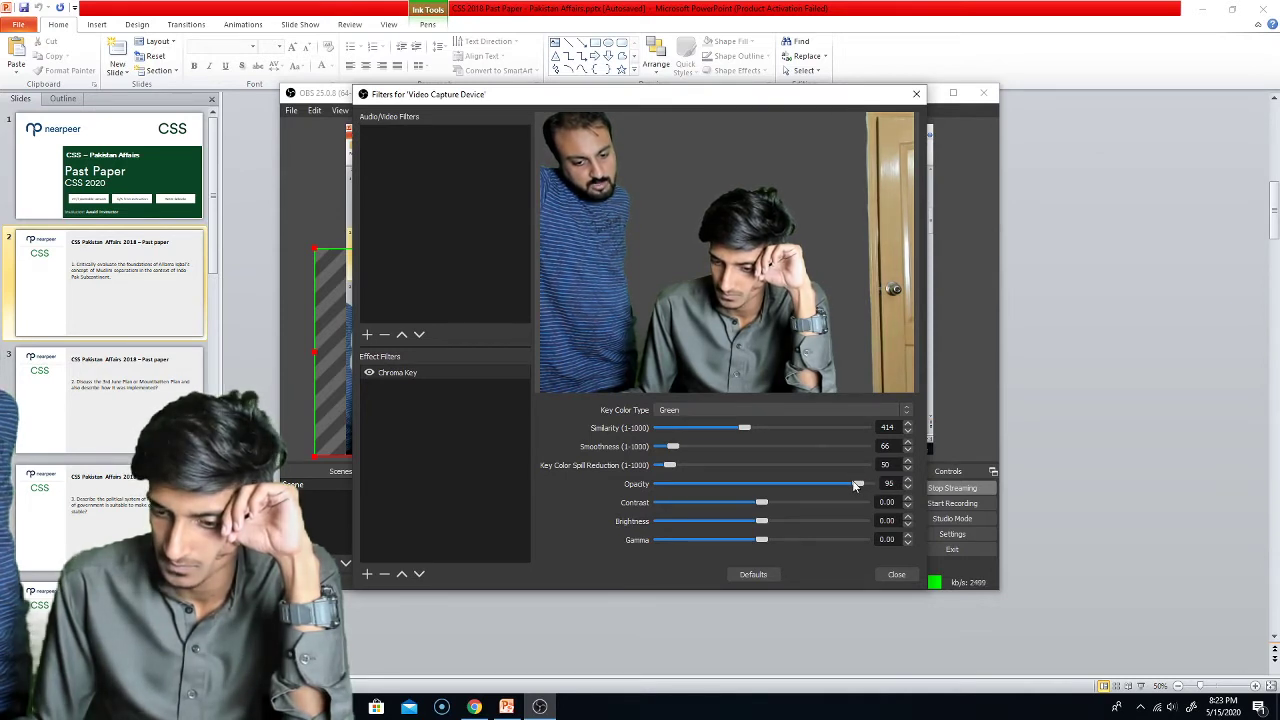
{"action": "mouse_move", "coordinate": [855, 486]}
{"action": "left_mouse_down"}
{"action": "mouse_move", "coordinate": [817, 484]}
{"action": "mouse_move", "coordinate": [868, 483]}
{"action": "mouse_move", "coordinate": [712, 488]}
{"action": "mouse_move", "coordinate": [868, 484]}
{"action": "left_mouse_up"}
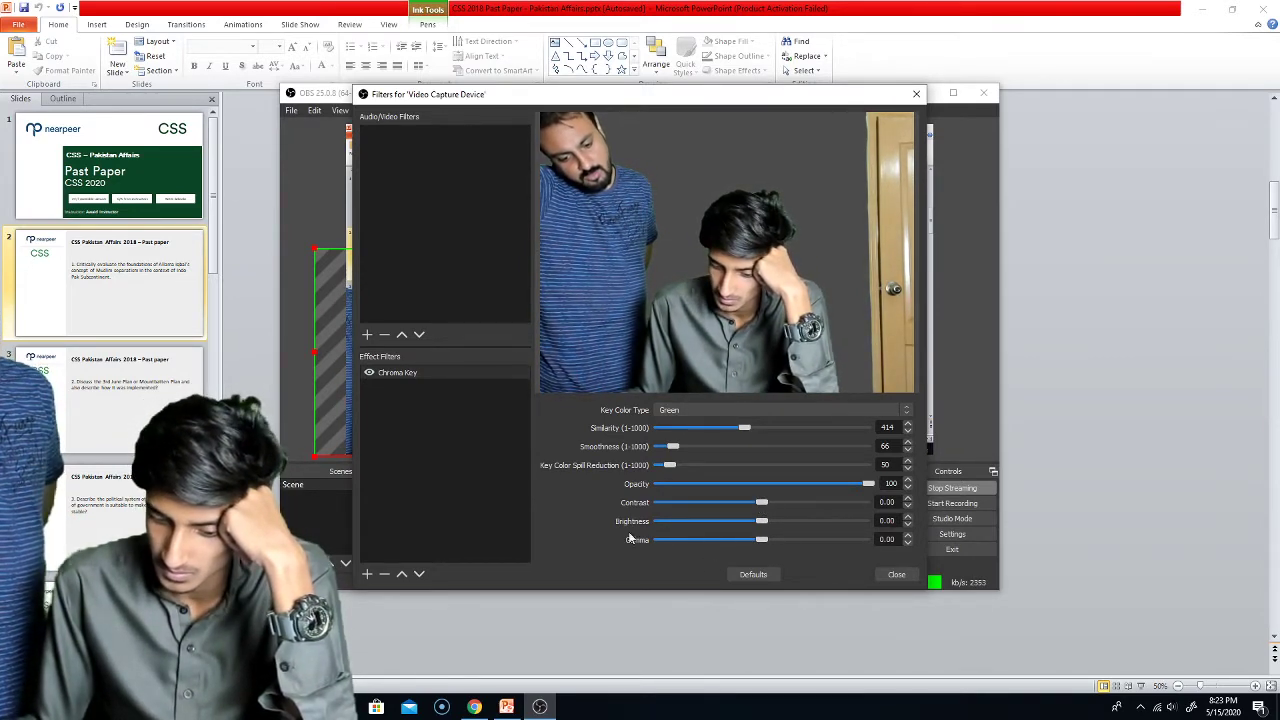
{"action": "left_click", "coordinate": [896, 574]}
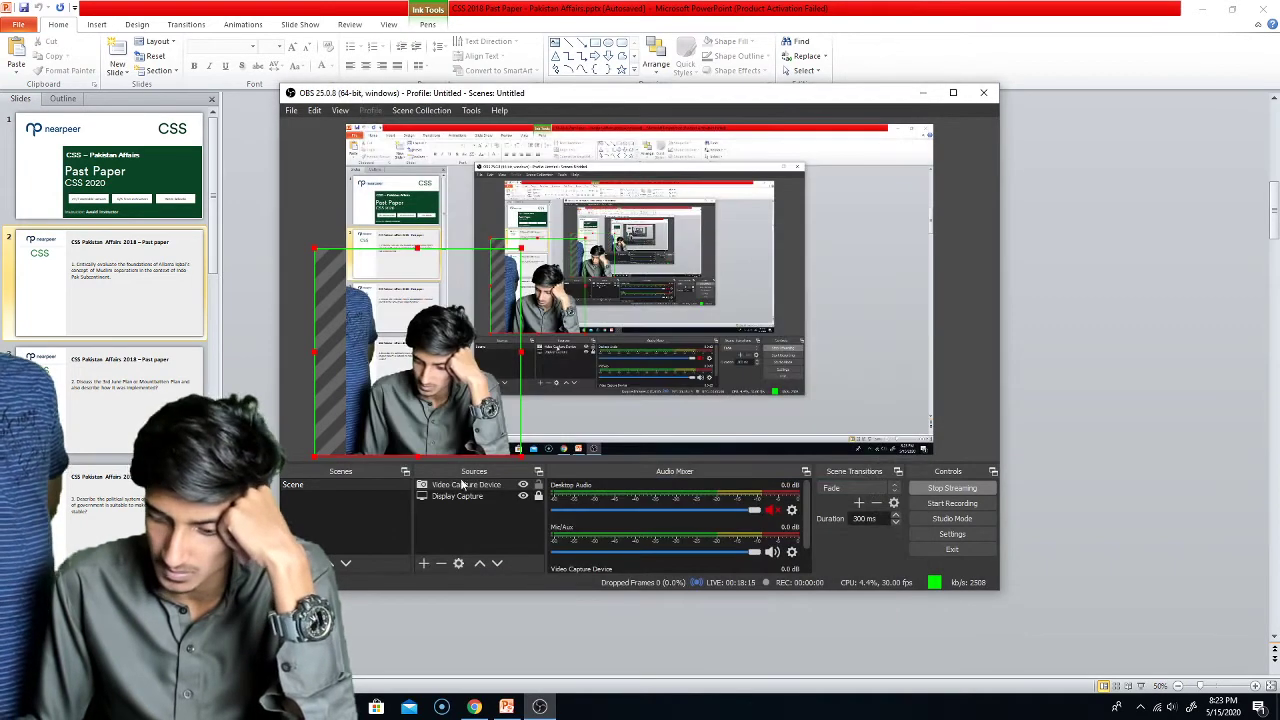
{"action": "right_click", "coordinate": [548, 460]}
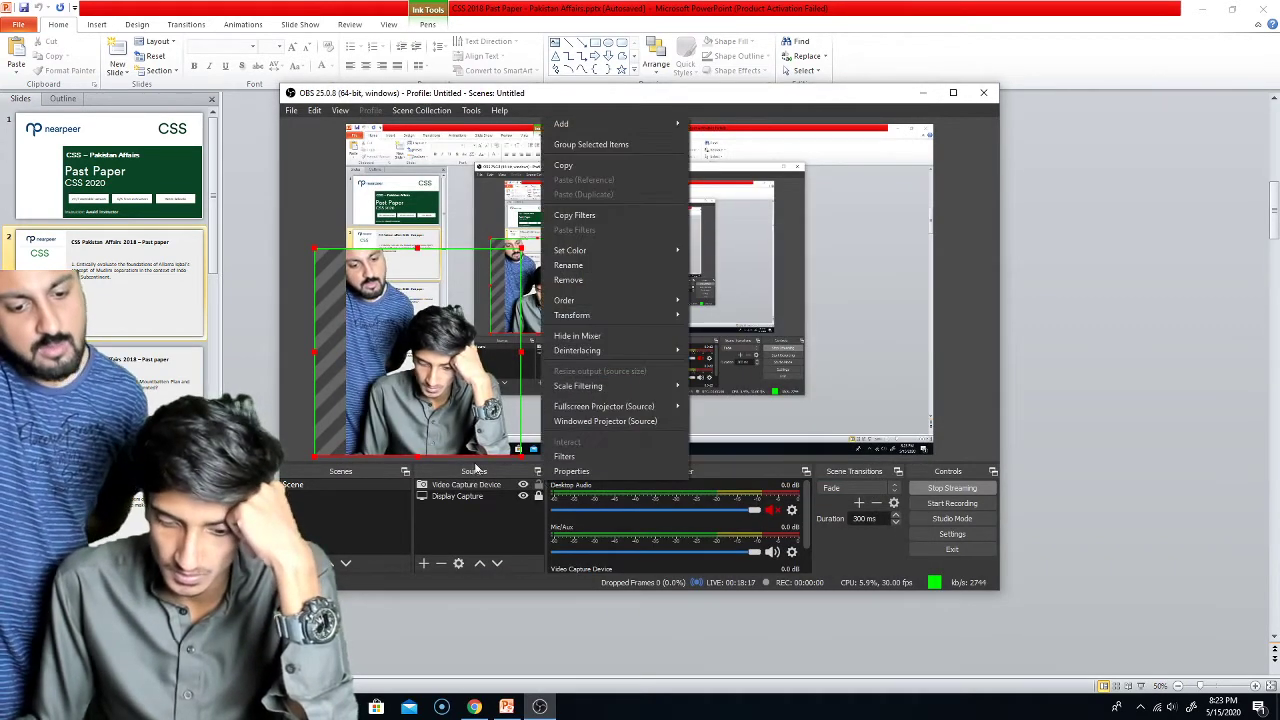
{"action": "left_click", "coordinate": [538, 606]}
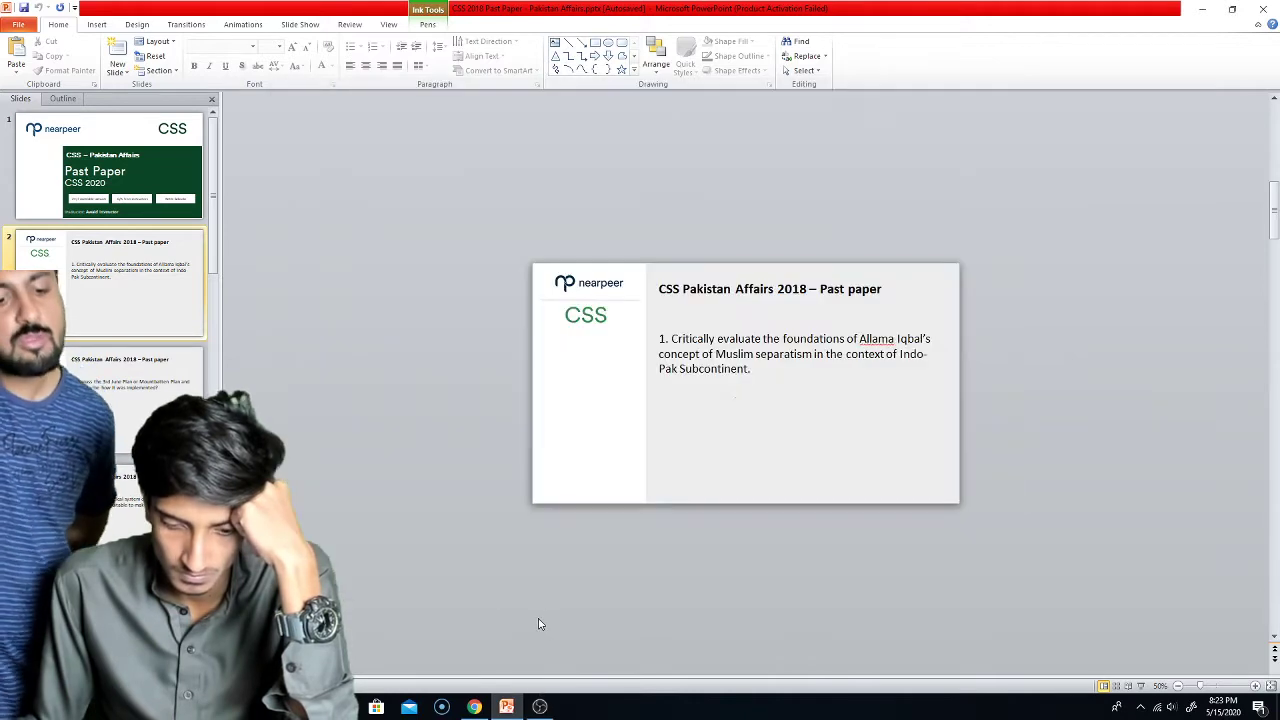
{"action": "left_click", "coordinate": [540, 707]}
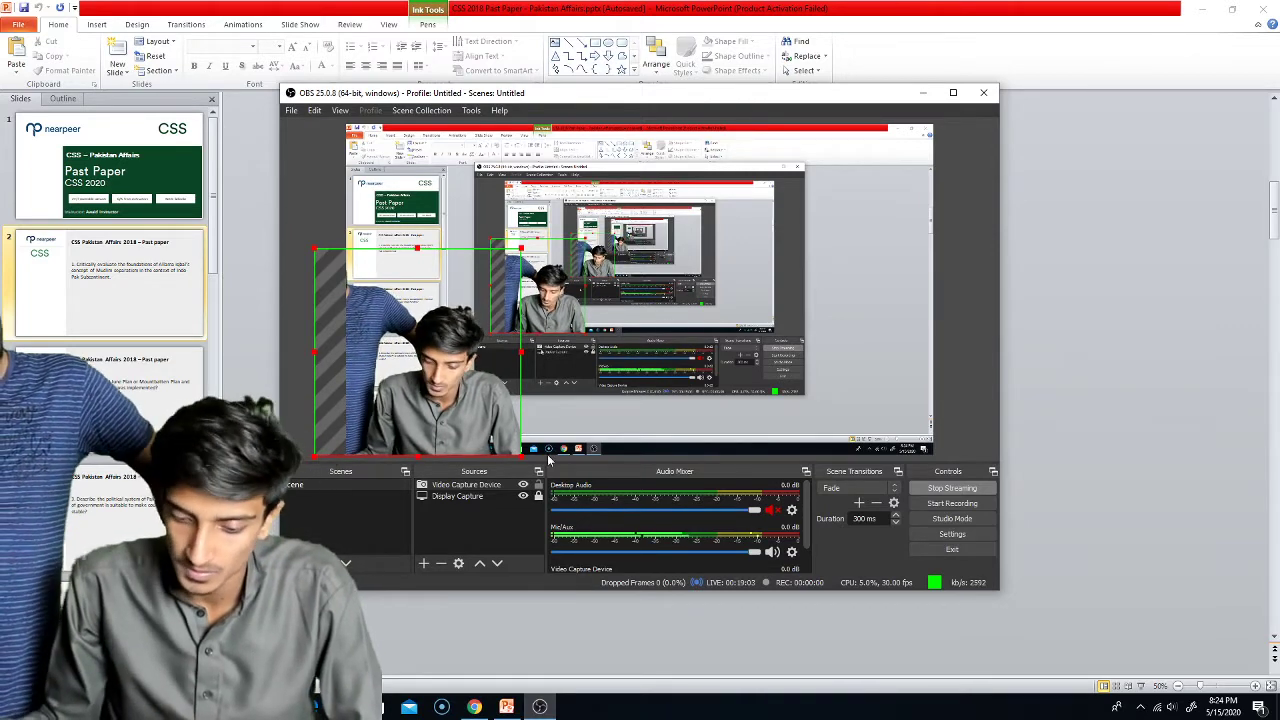
Set the Mic/Aux audio device to Microphone (3- Yeti Stereo Microphone) in its properties and confirm the change
{"action": "scroll", "coordinate": [673, 492], "scroll_direction": "down", "scroll_amount": 1}
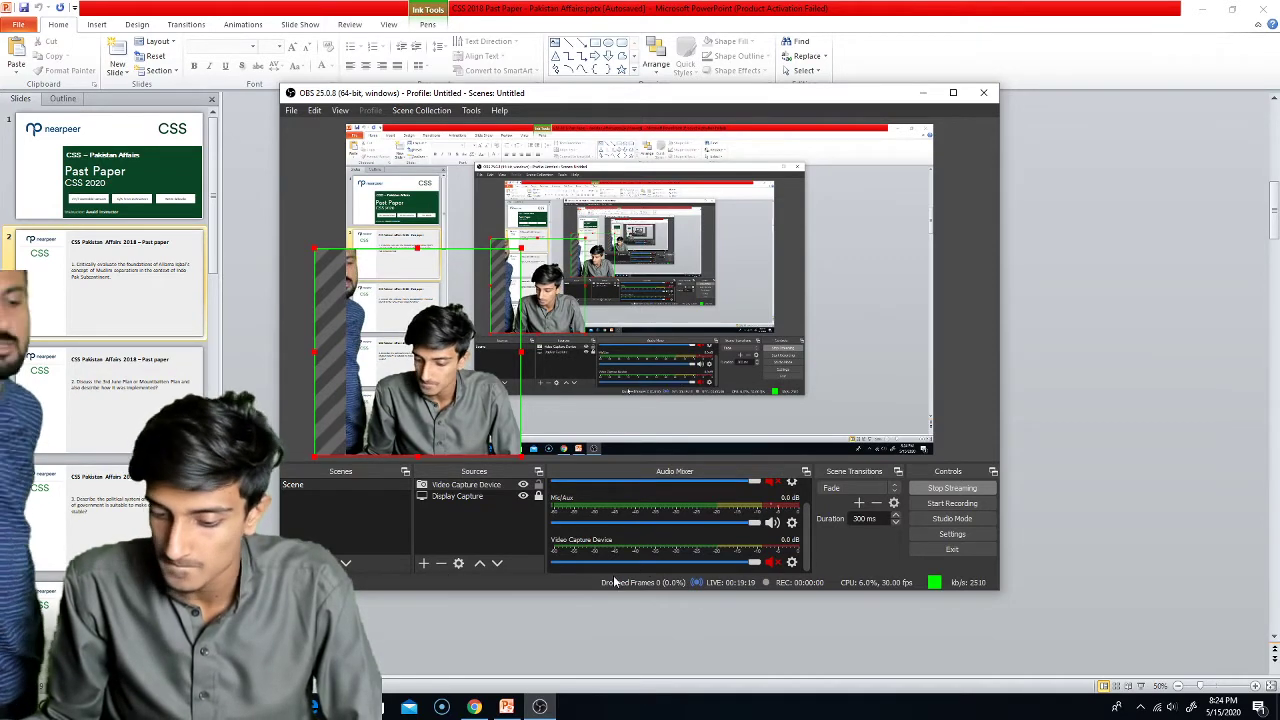
{"action": "scroll", "coordinate": [623, 568], "scroll_direction": "up", "scroll_amount": 2}
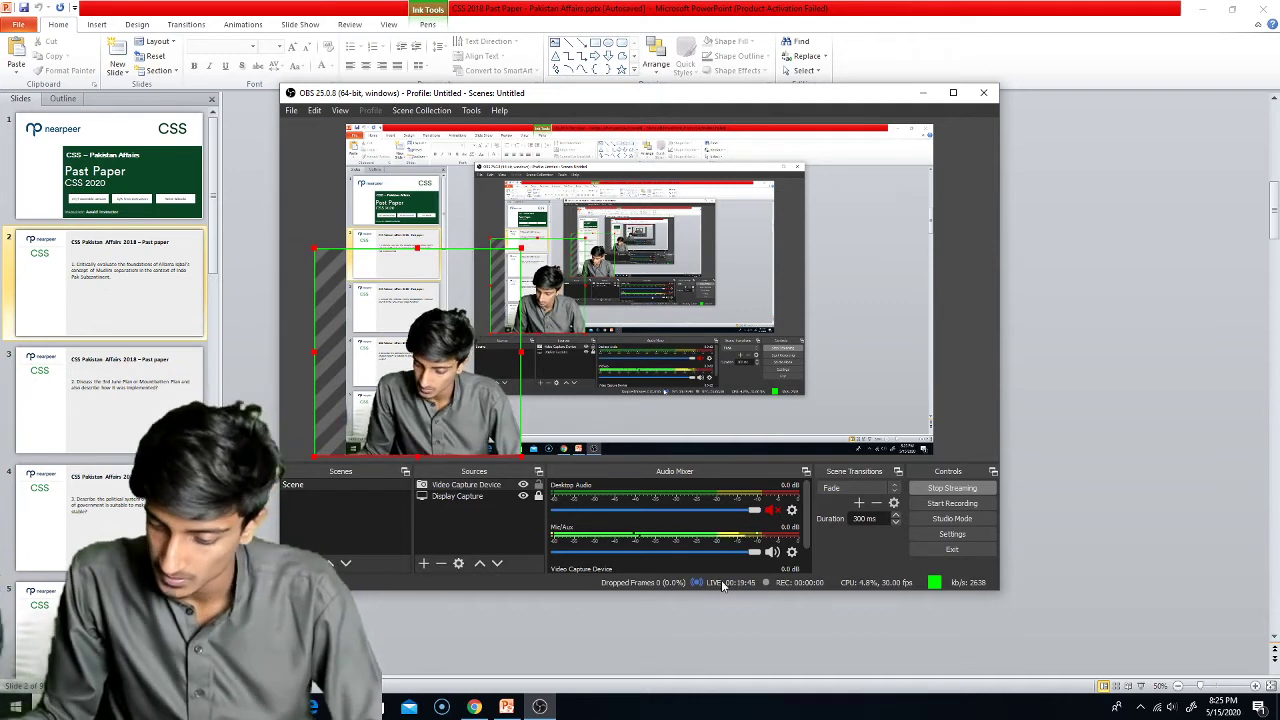
{"action": "scroll", "coordinate": [800, 549], "scroll_direction": "down", "scroll_amount": 1}
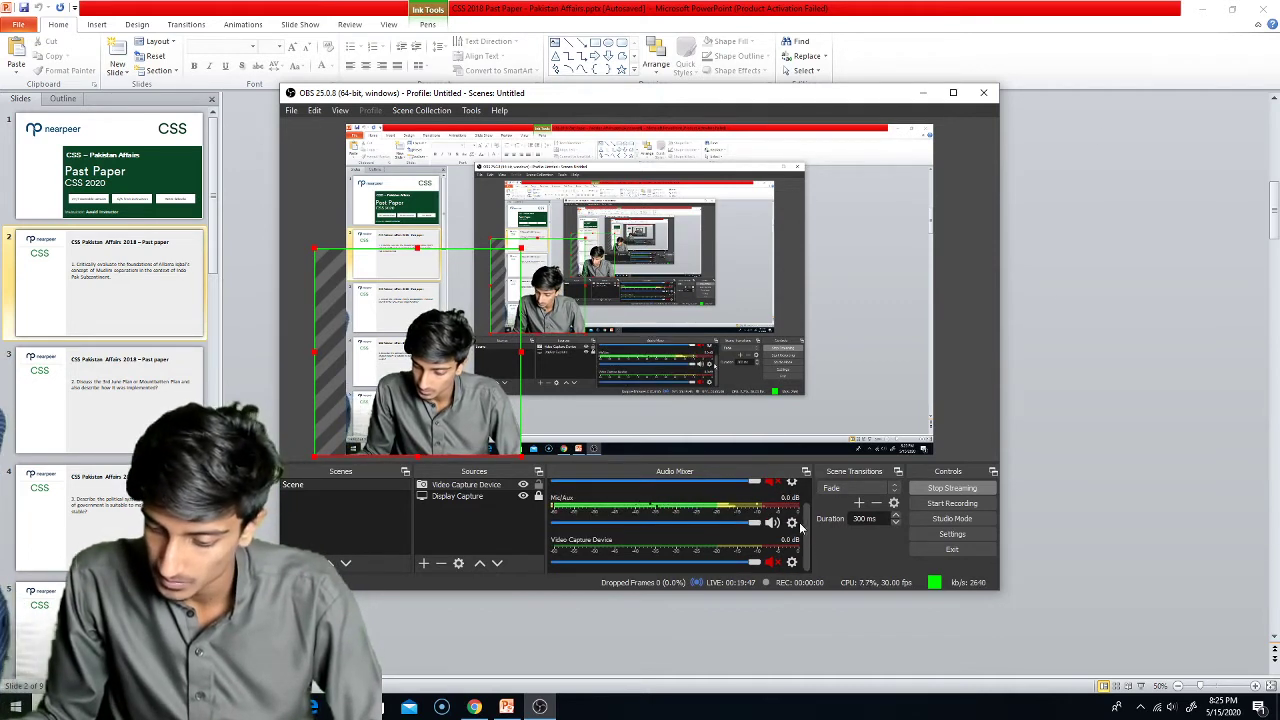
{"action": "left_click", "coordinate": [791, 562]}
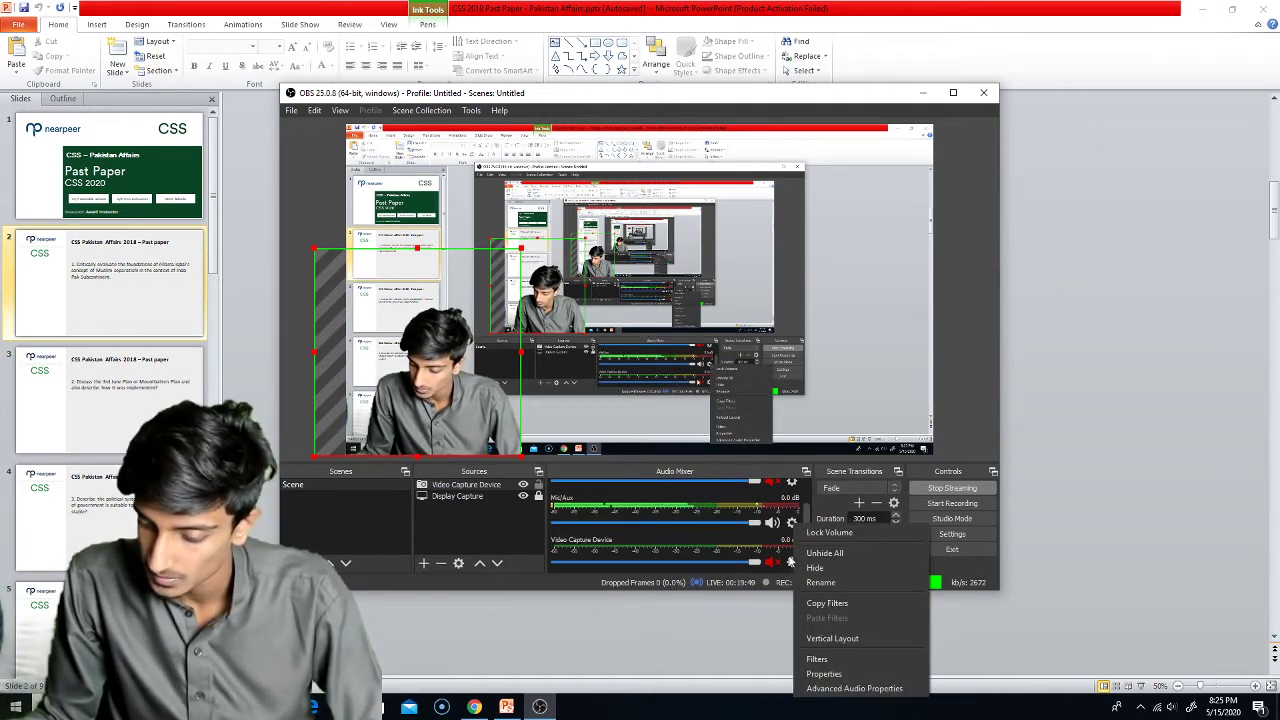
{"action": "left_click", "coordinate": [818, 673]}
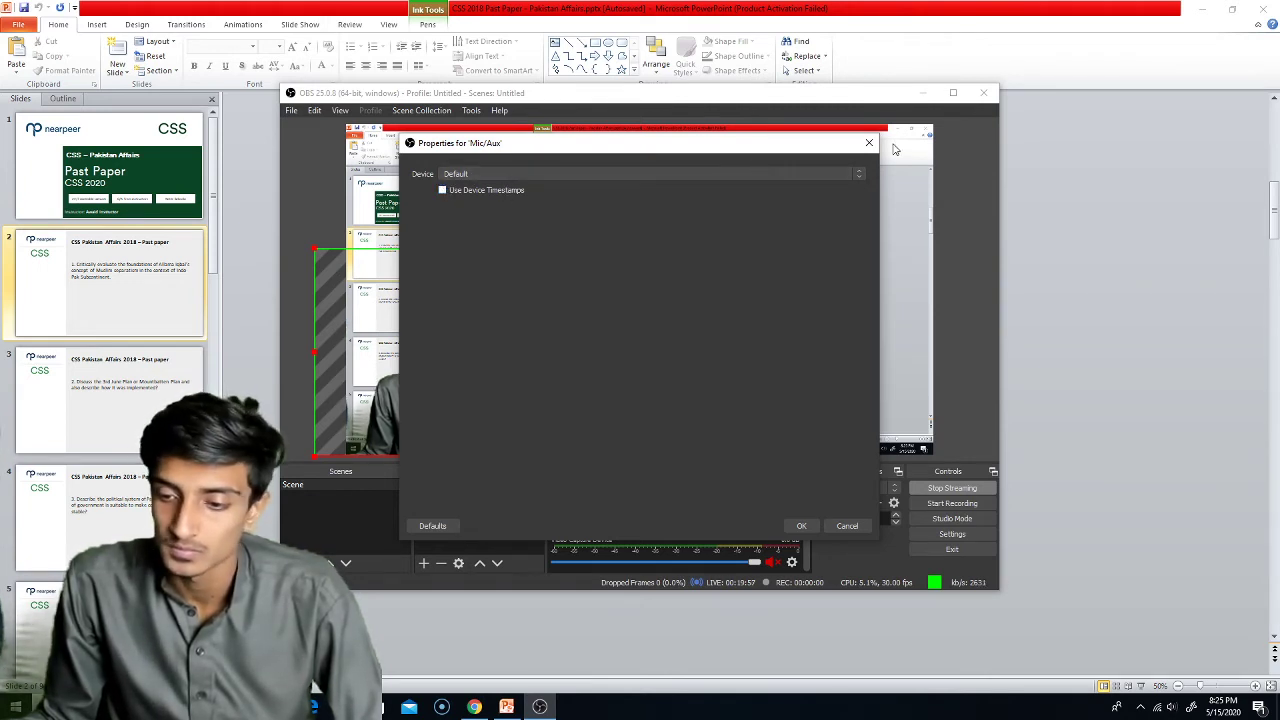
{"action": "left_click", "coordinate": [858, 176]}
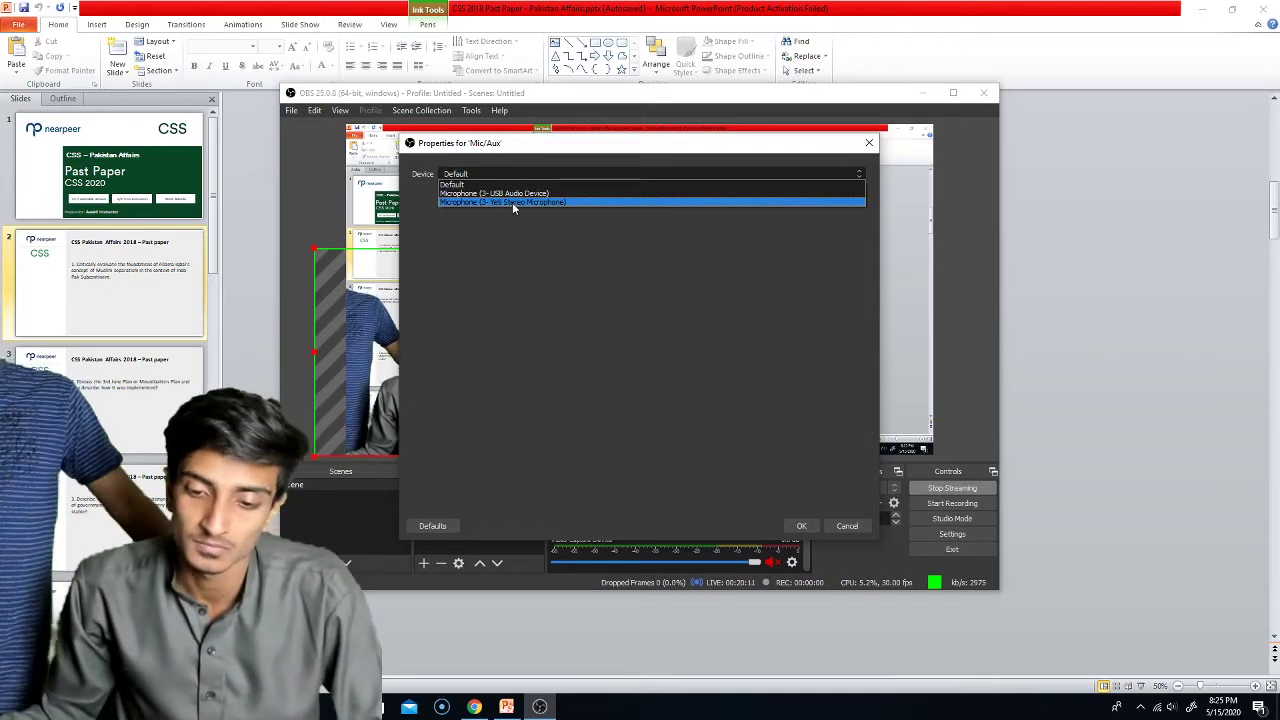
{"action": "left_click", "coordinate": [508, 202]}
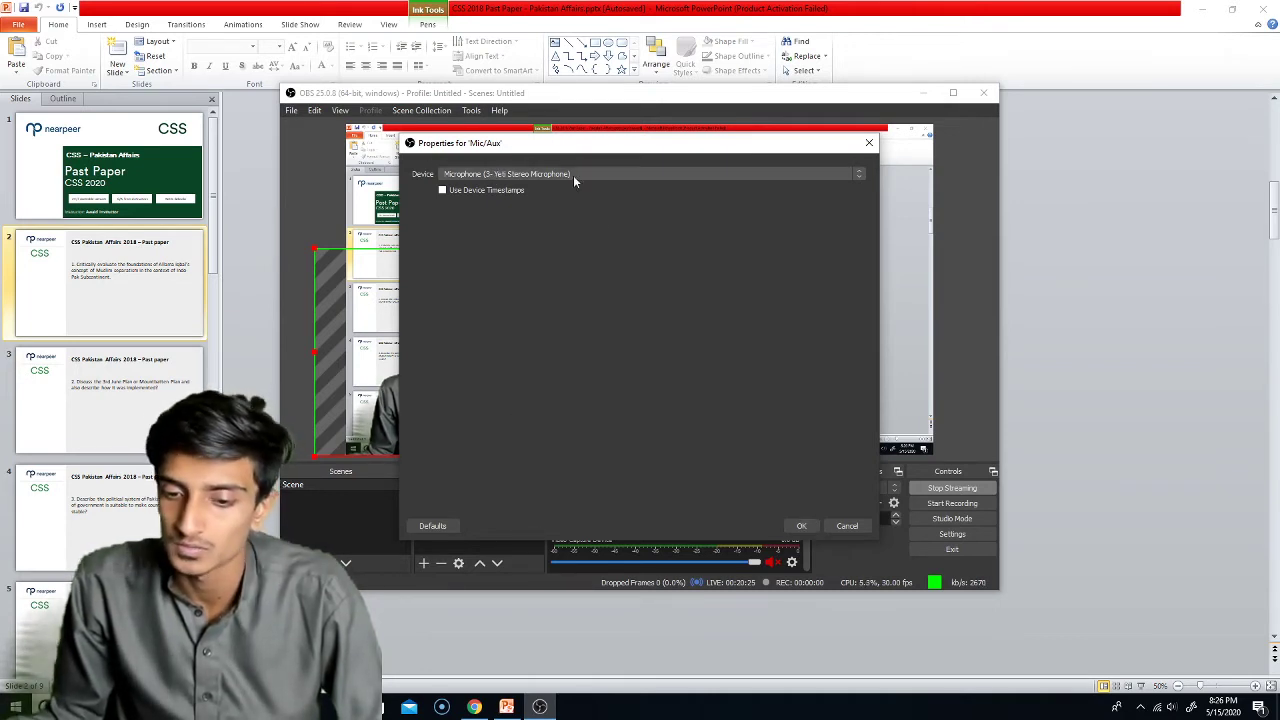
{"action": "left_click", "coordinate": [800, 526]}
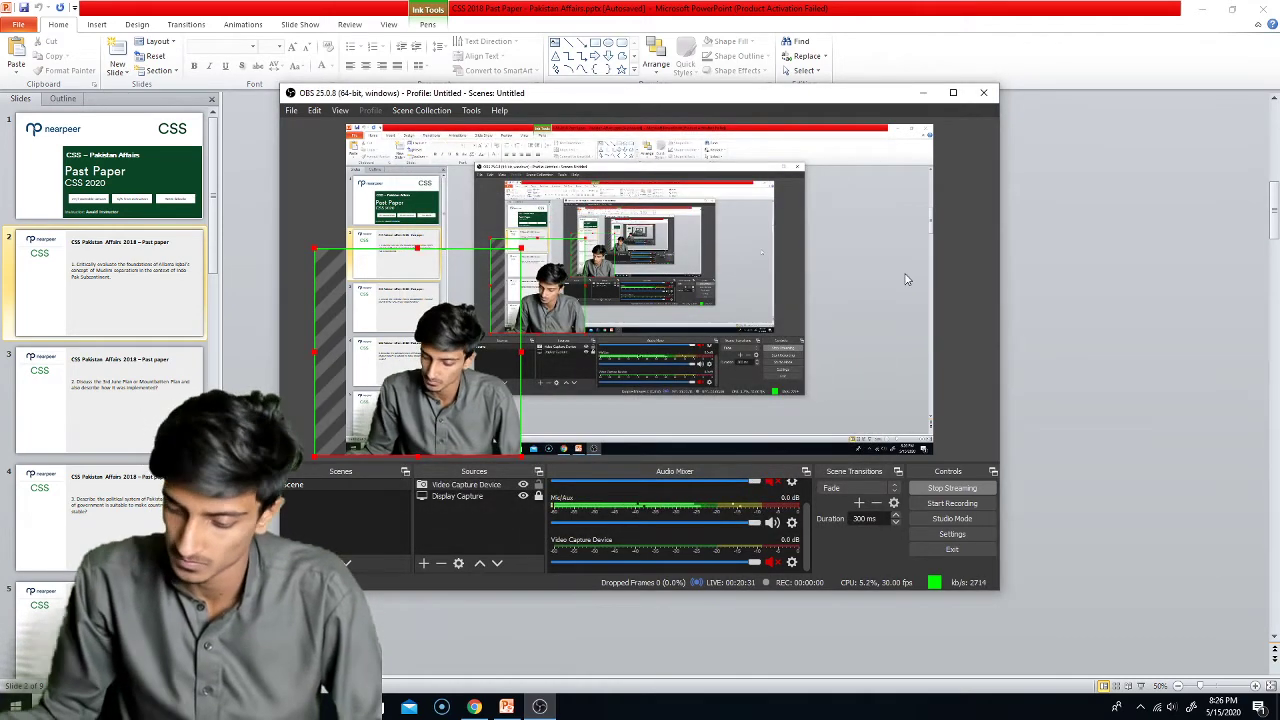
{"action": "left_click", "coordinate": [792, 523]}
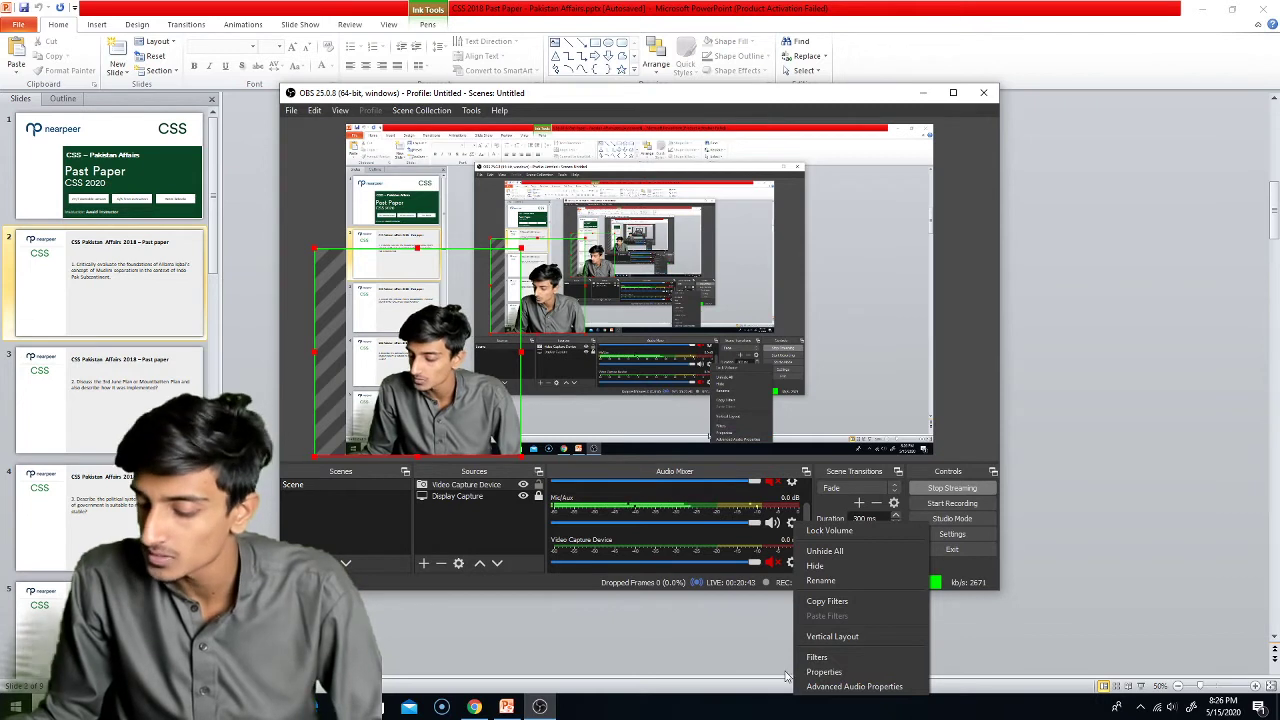
{"action": "left_click", "coordinate": [704, 648]}
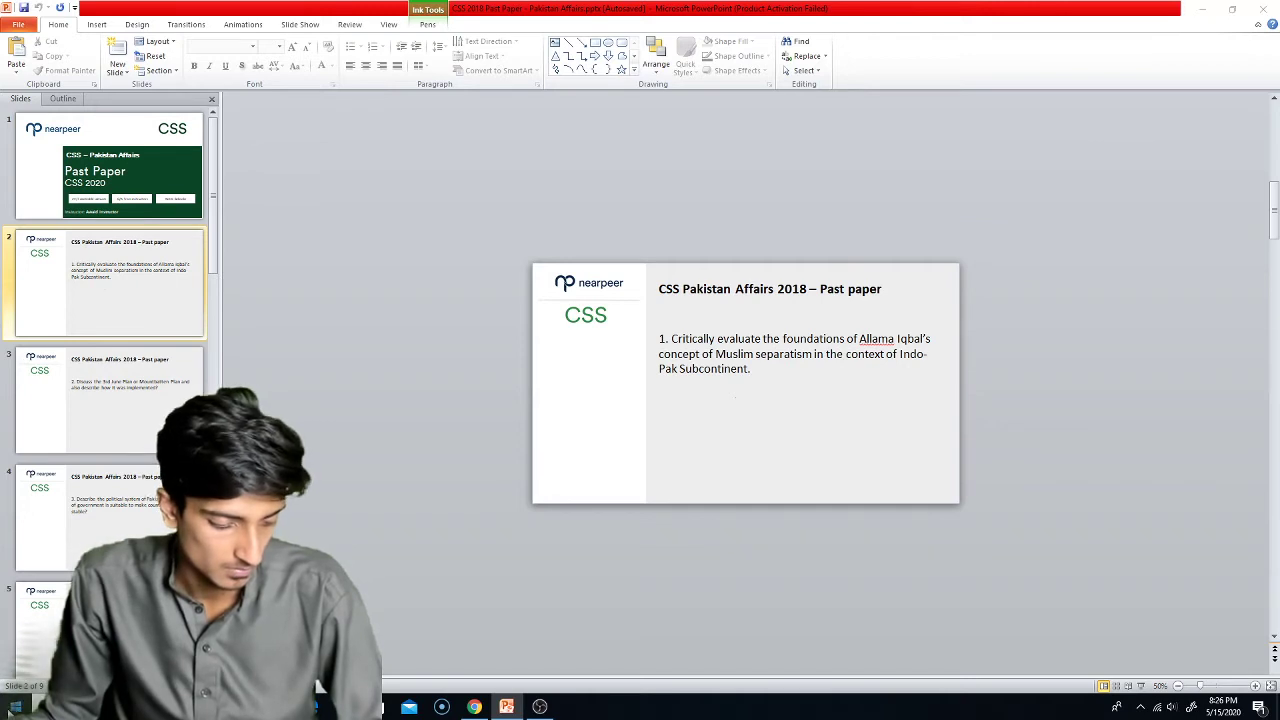
Set the Windows speaker volume to 30 and keep Speakers (3- Yeti Stereo Microphone) as the playback device
{"action": "key", "text": "super"}
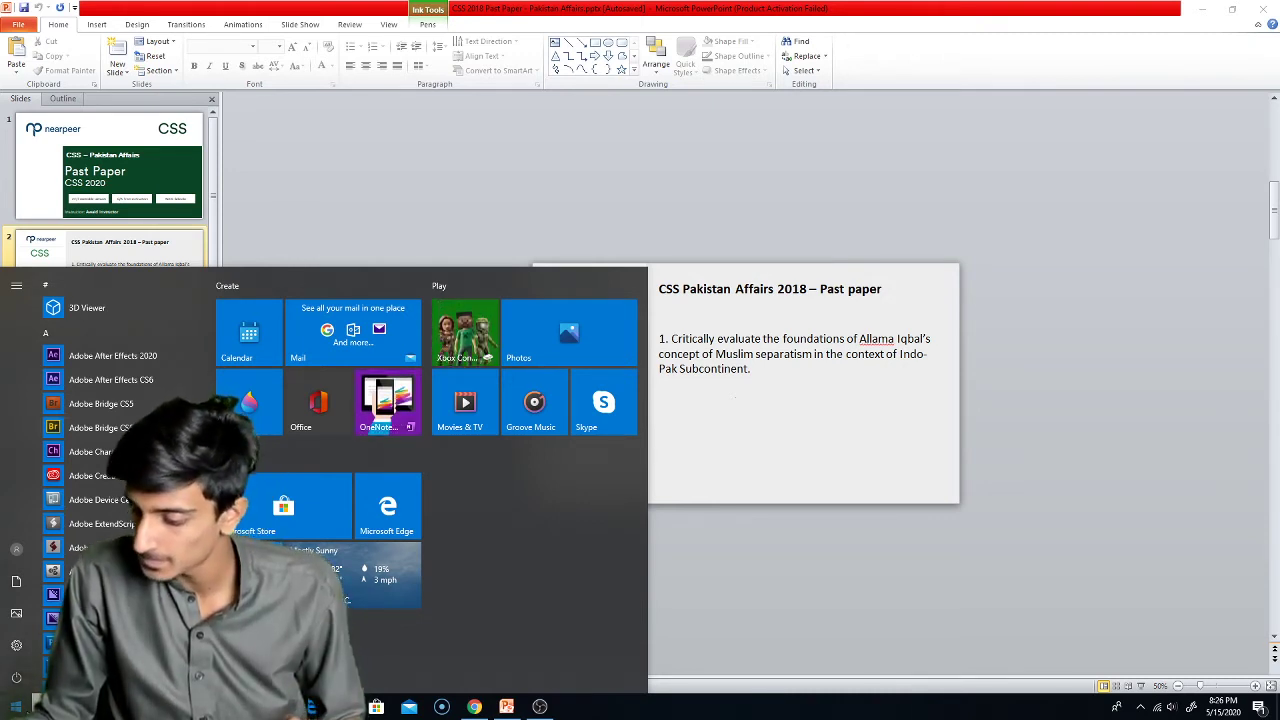
{"action": "left_click", "coordinate": [1172, 708]}
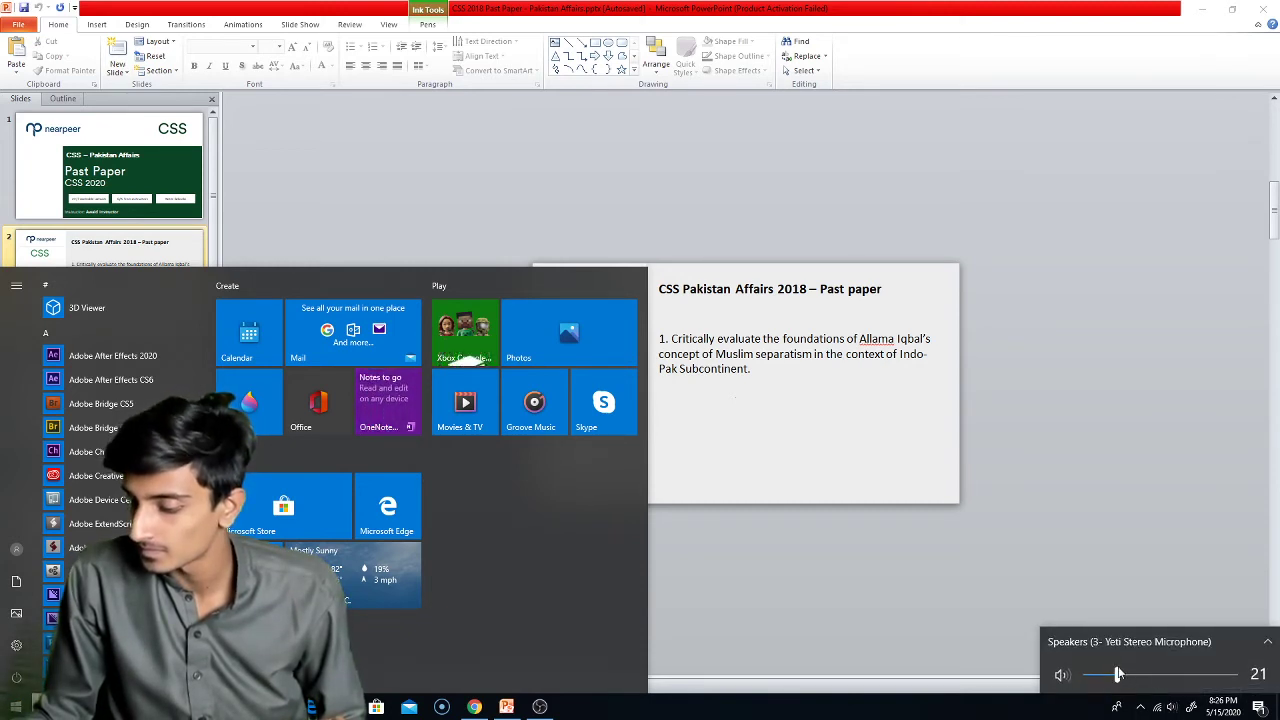
{"action": "left_click_drag", "start_coordinate": [1118, 676], "coordinate": [1131, 676]}
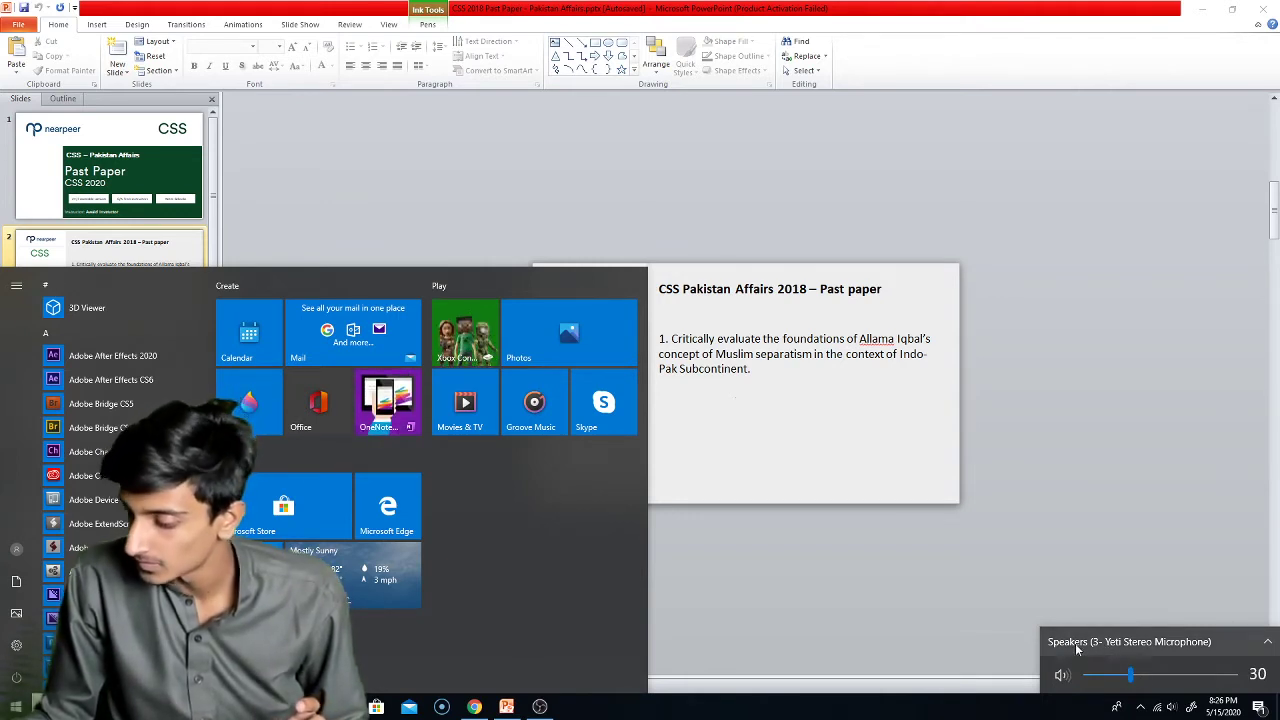
{"action": "left_click", "coordinate": [1267, 641]}
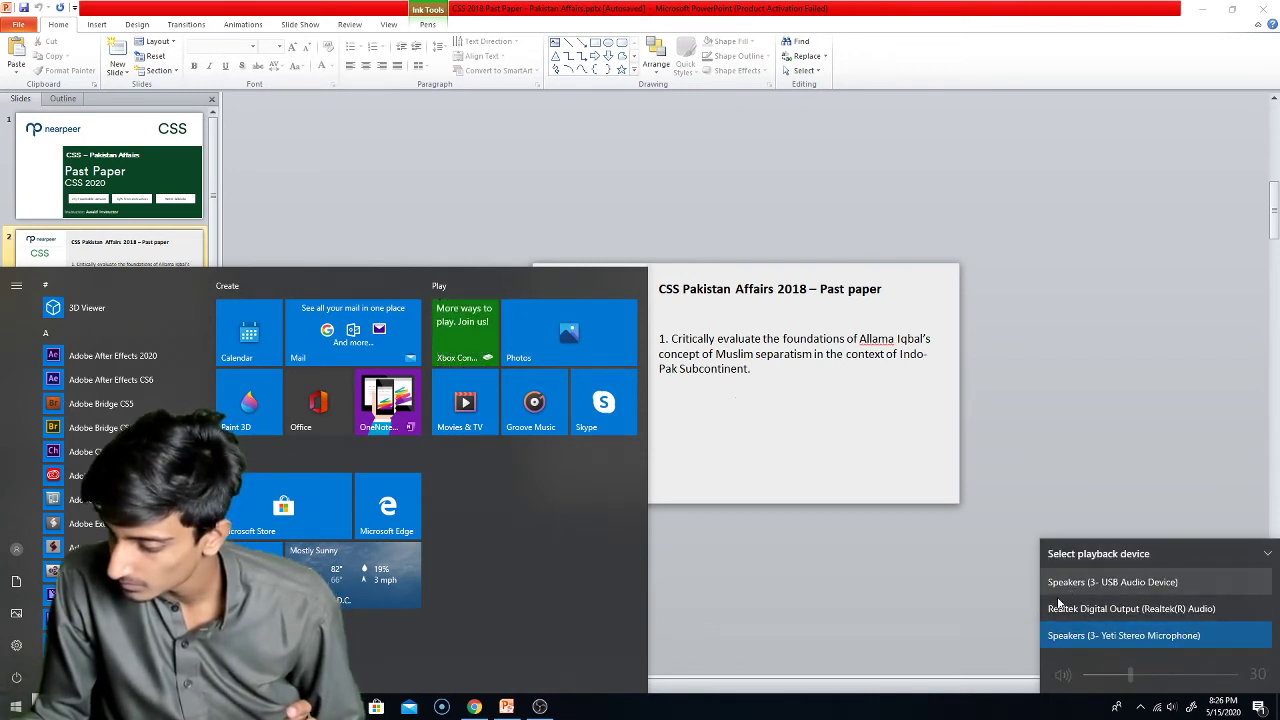
{"action": "left_click", "coordinate": [1120, 636]}
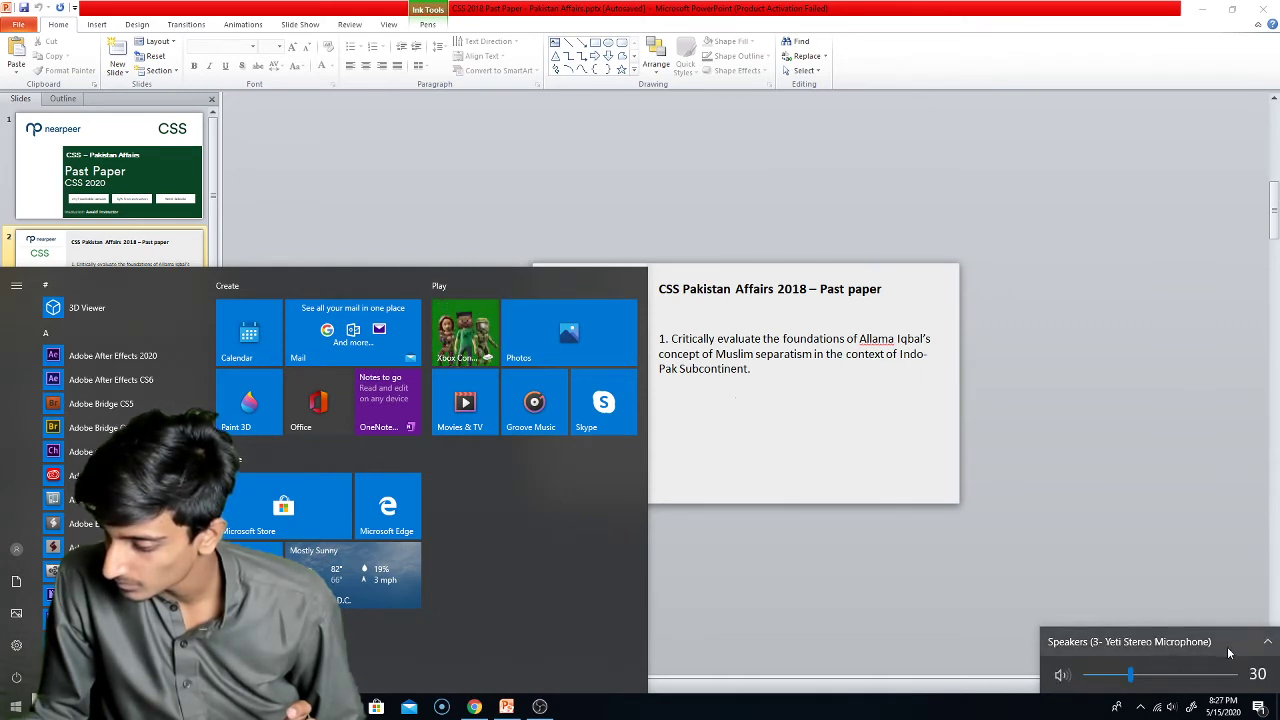
{"action": "left_click", "coordinate": [15, 708]}
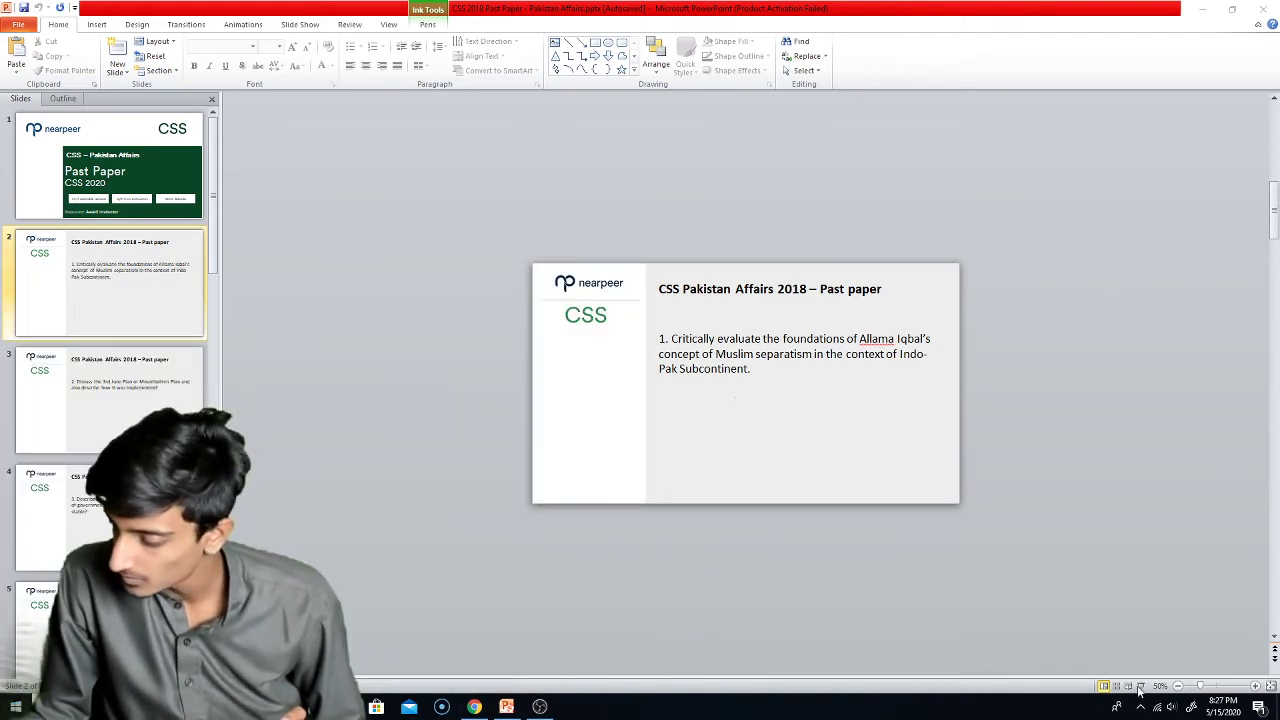
Open the Windows Sound dialog, move it away from the slide thumbnails, and display the list of recording devices
{"action": "right_click", "coordinate": [1172, 707]}
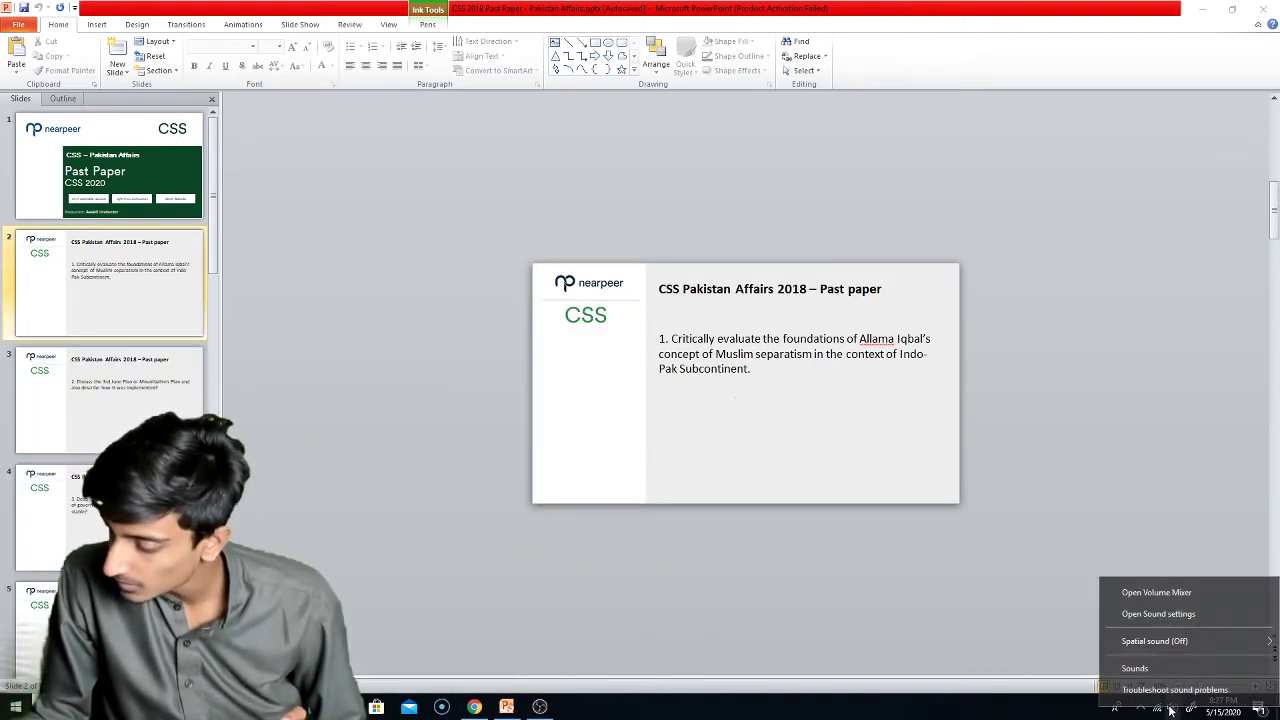
{"action": "left_click", "coordinate": [1159, 596]}
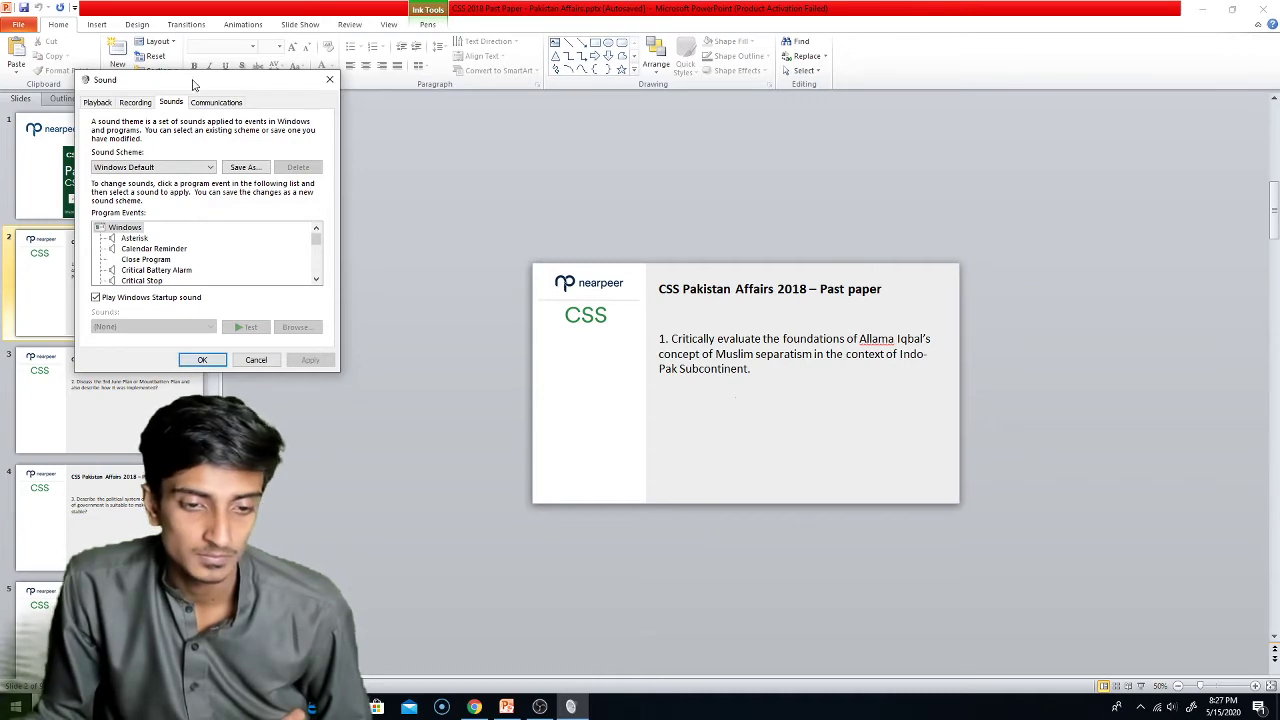
{"action": "left_click_drag", "start_coordinate": [193, 84], "coordinate": [1073, 284]}
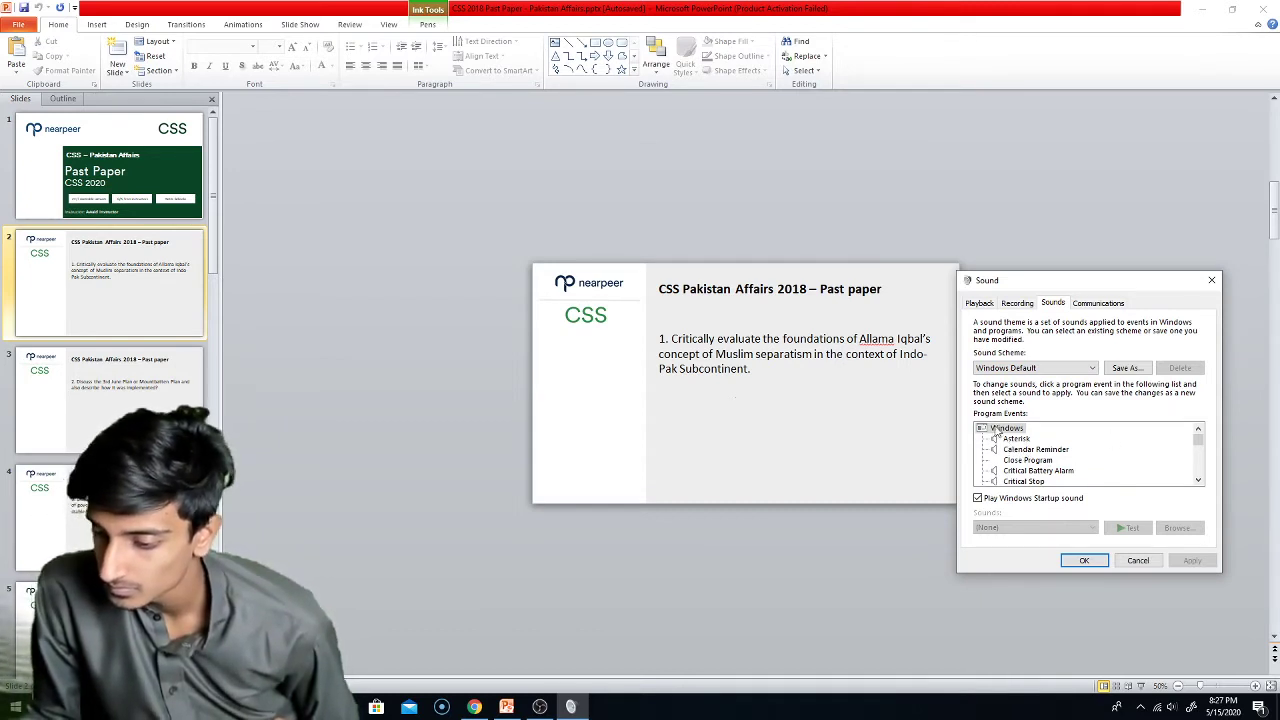
{"action": "left_click", "coordinate": [1017, 302]}
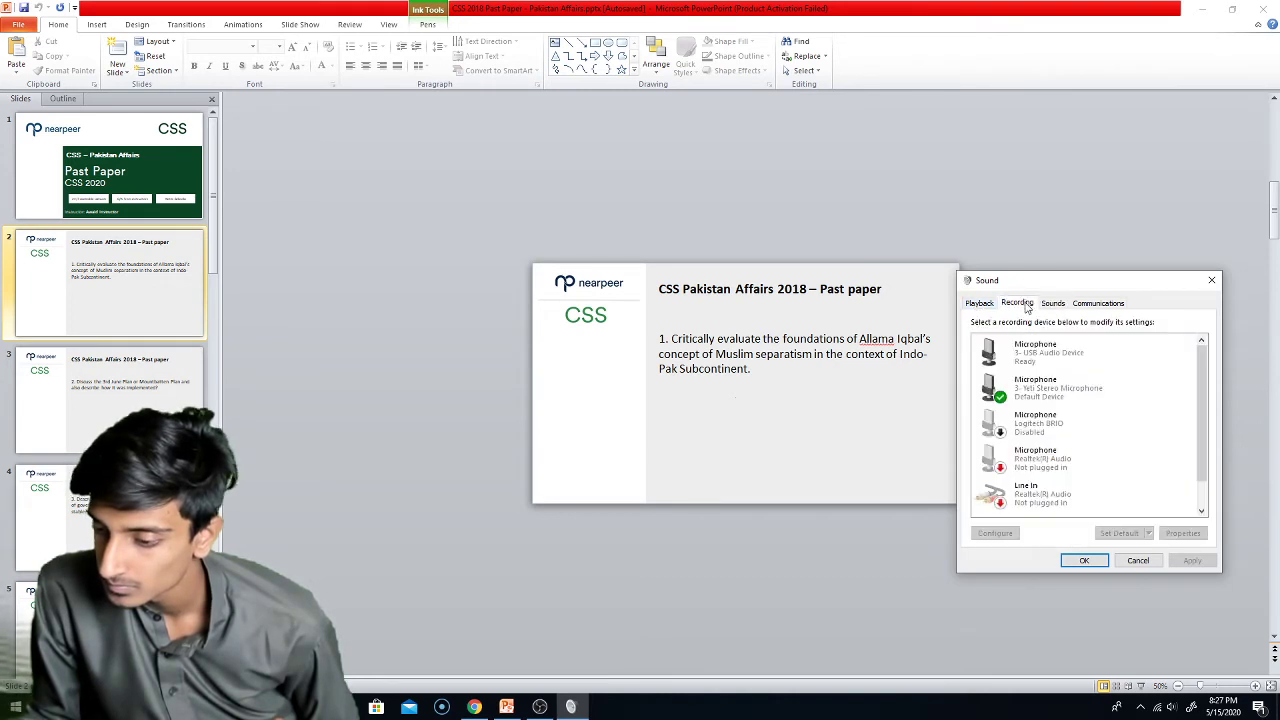